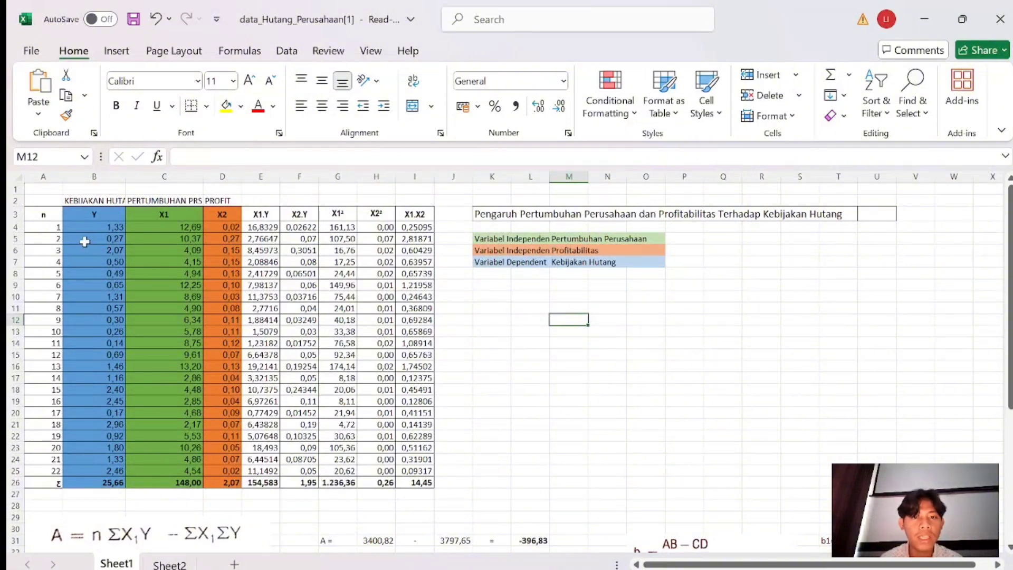
# Review the data table and inspect the formula behind the first term of A in cell H31
pyautogui.scroll(-7, 141, 279)
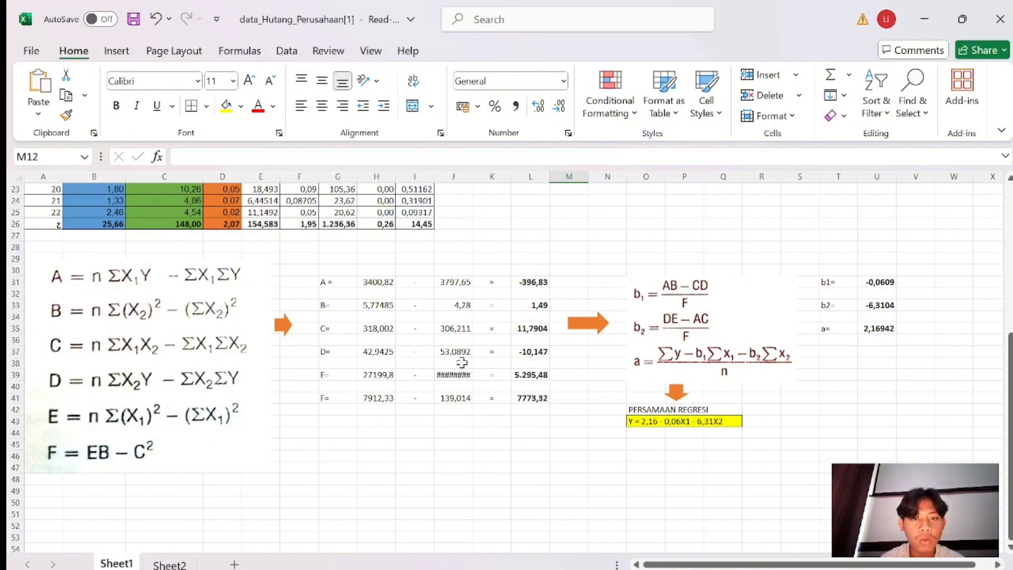
pyautogui.scroll(2, 380, 299)
pyautogui.scroll(1, 380, 299)
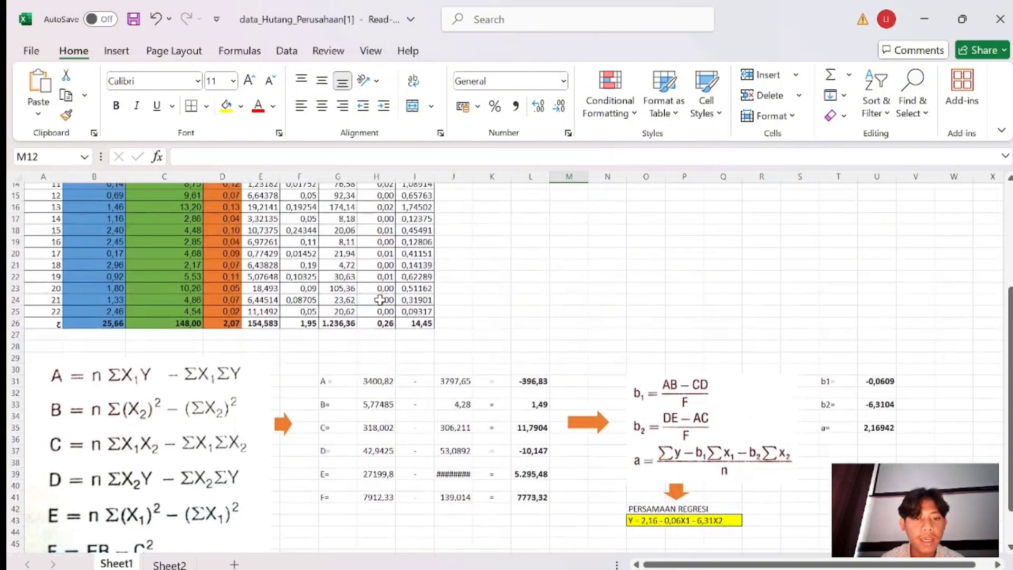
pyautogui.click(381, 381)
pyautogui.click(382, 390)
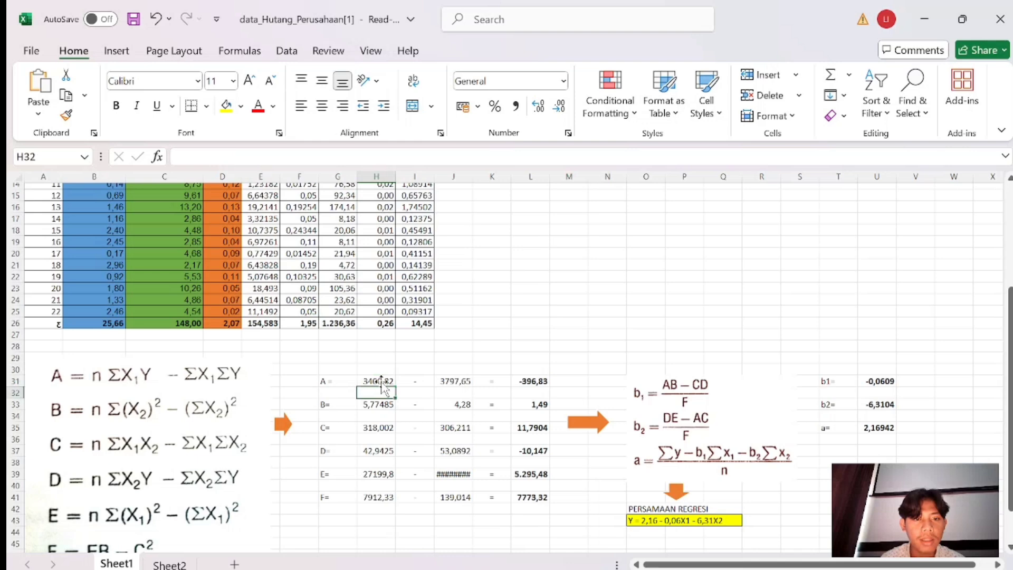
pyautogui.click(381, 381)
pyautogui.click(230, 156)
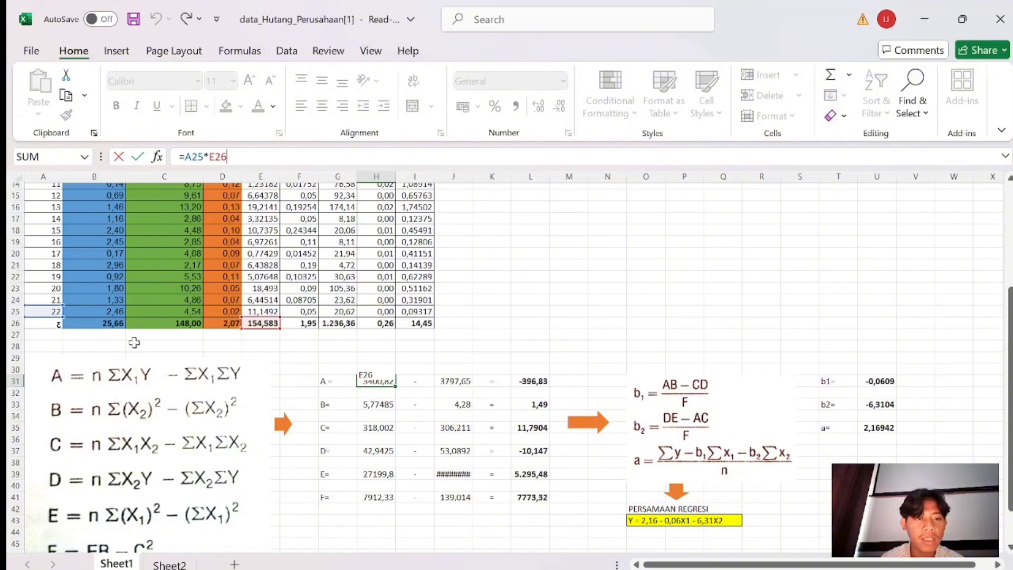
pyautogui.scroll(5, 135, 342)
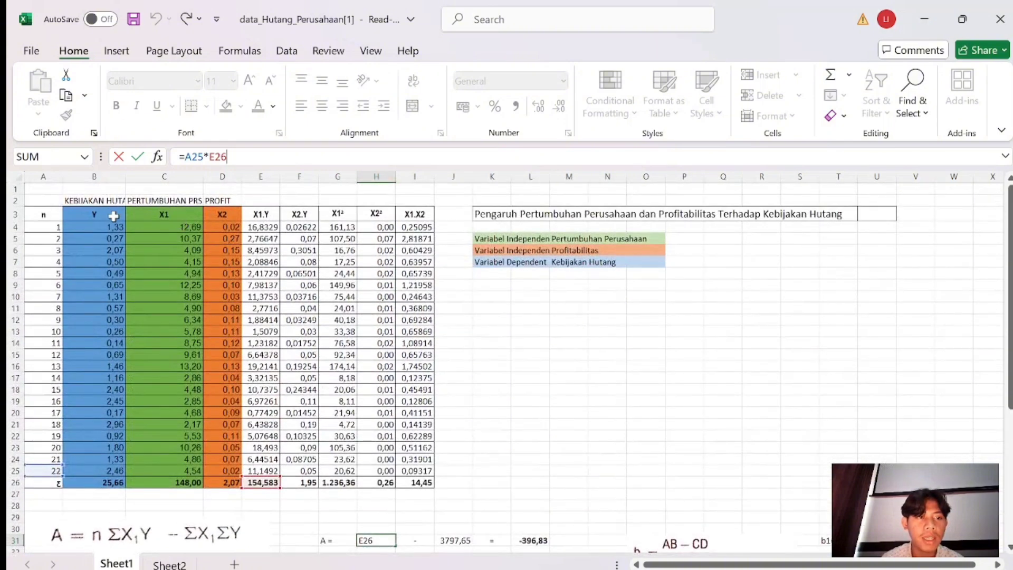
pyautogui.scroll(-4, 375, 340)
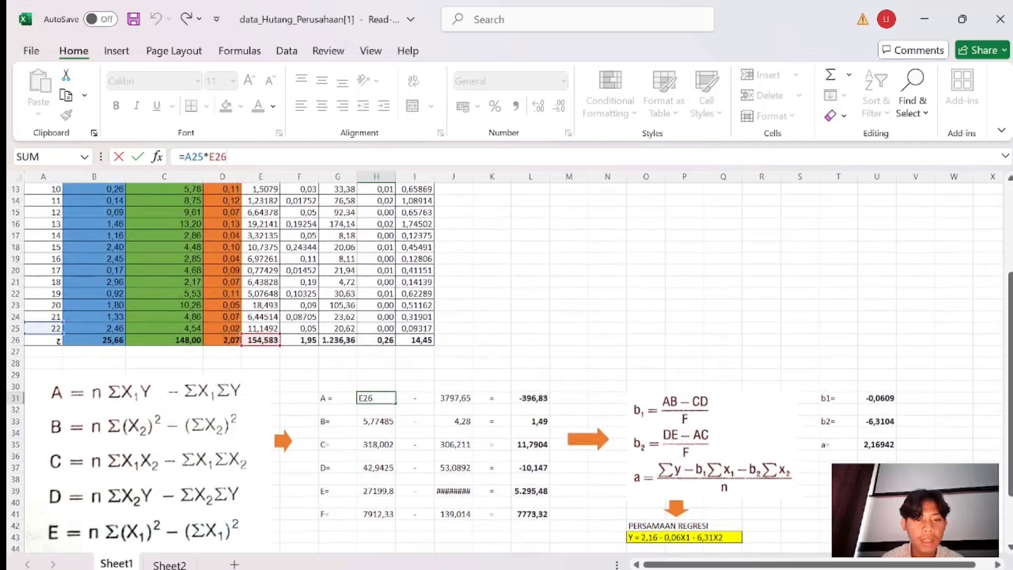
pyautogui.press('Return')
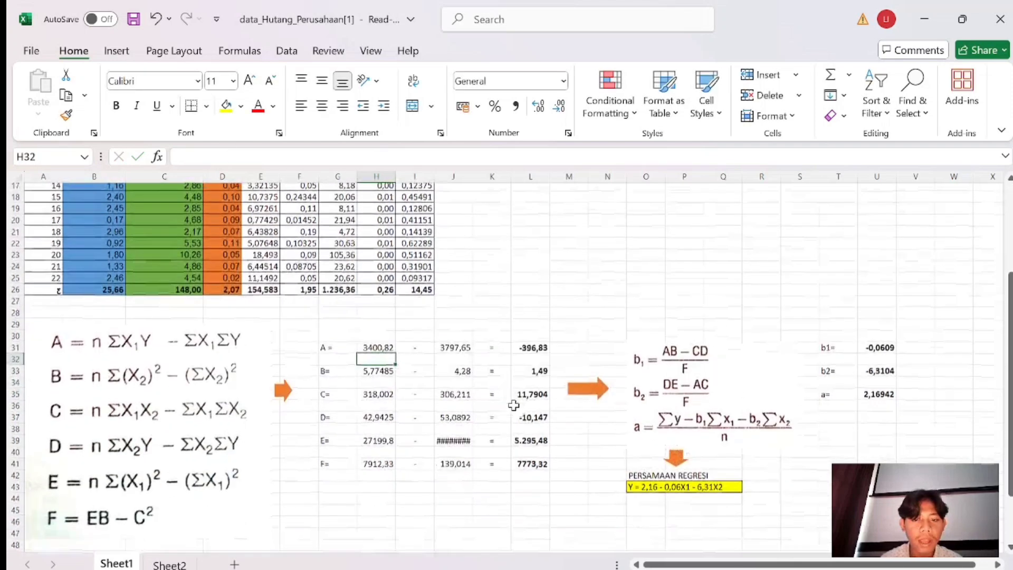
# Inspect the cell formula behind b1 in U31 and review the coefficient formulas and the highlighted regression equation
pyautogui.scroll(-1, 247, 391)
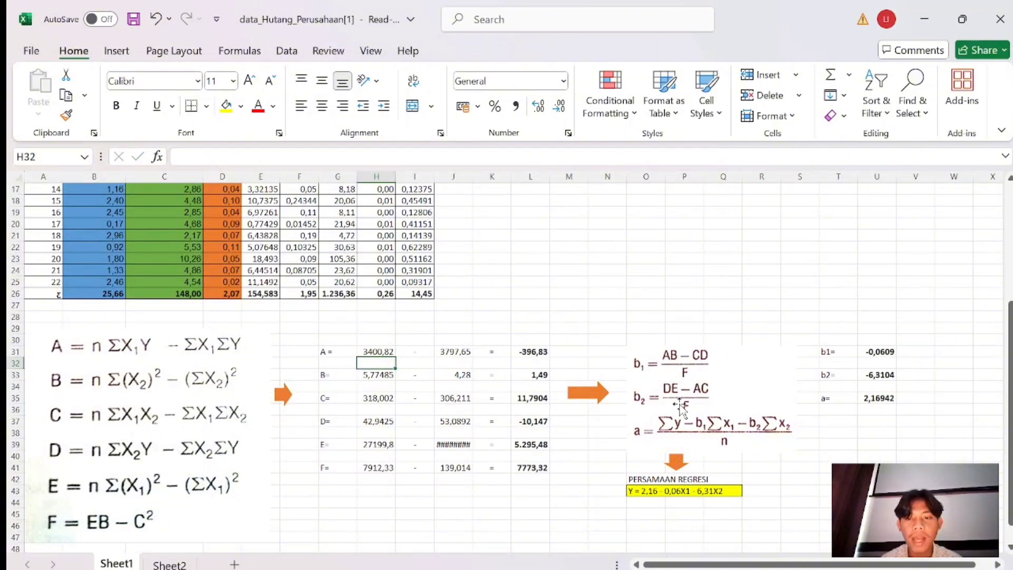
pyautogui.hscroll(1, 679, 405)
pyautogui.scroll(1, 679, 405)
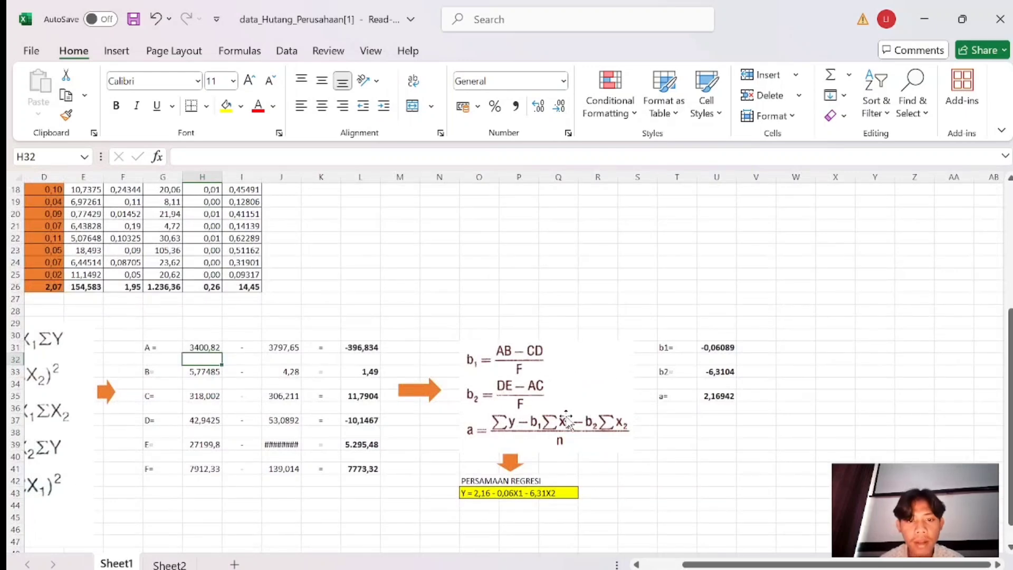
pyautogui.scroll(-1, 566, 419)
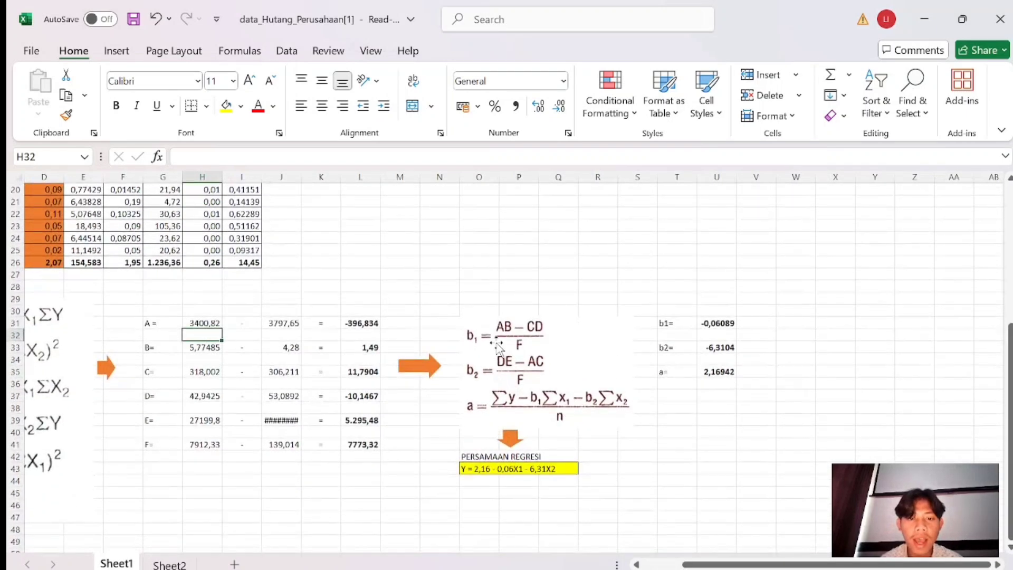
pyautogui.doubleClick(722, 323)
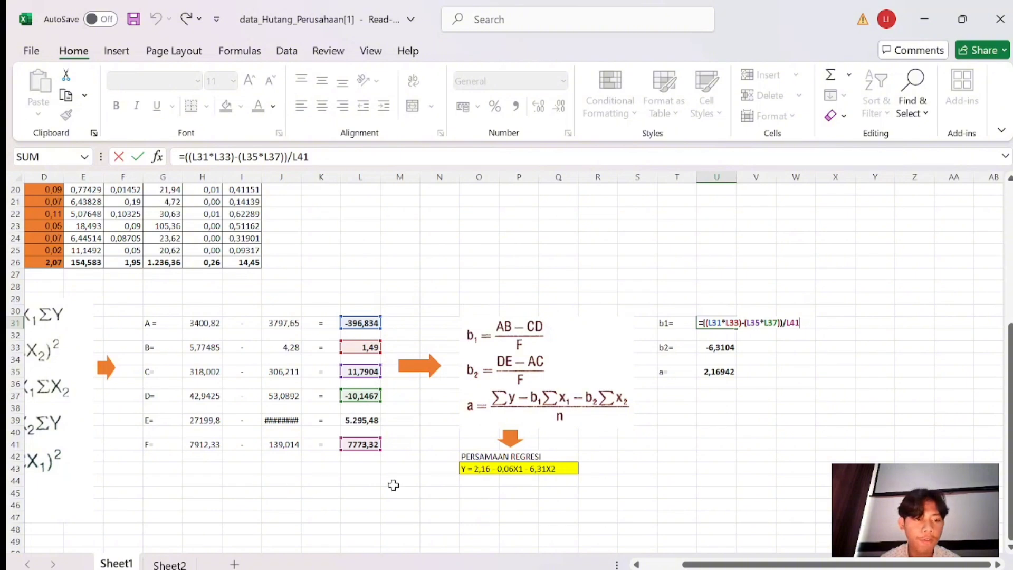
pyautogui.press('Return')
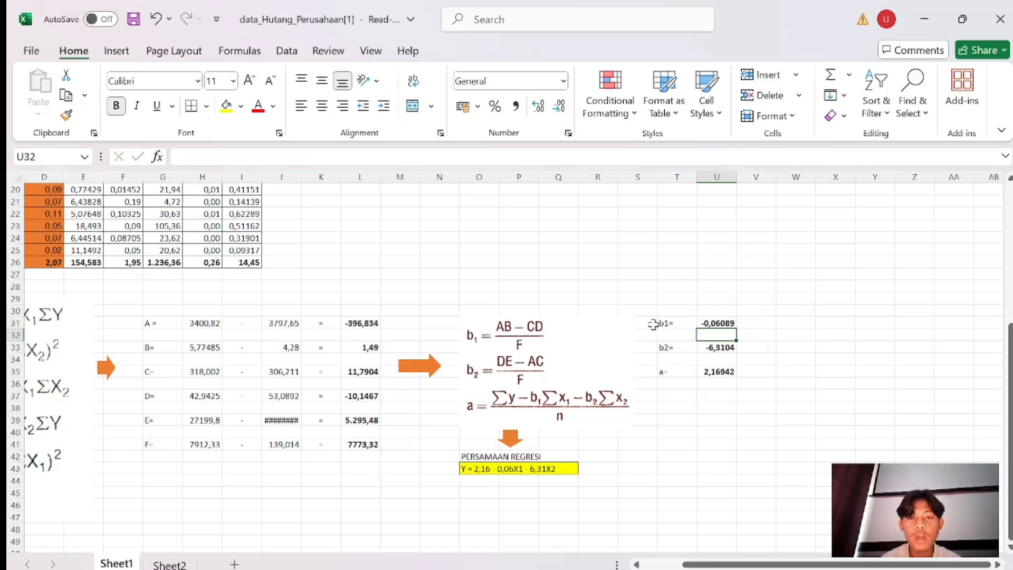
pyautogui.keyDown('ctrl'); pyautogui.scroll(2, 585, 338); pyautogui.keyUp('ctrl')
pyautogui.keyDown('ctrl'); pyautogui.scroll(1, 585, 337); pyautogui.keyUp('ctrl')
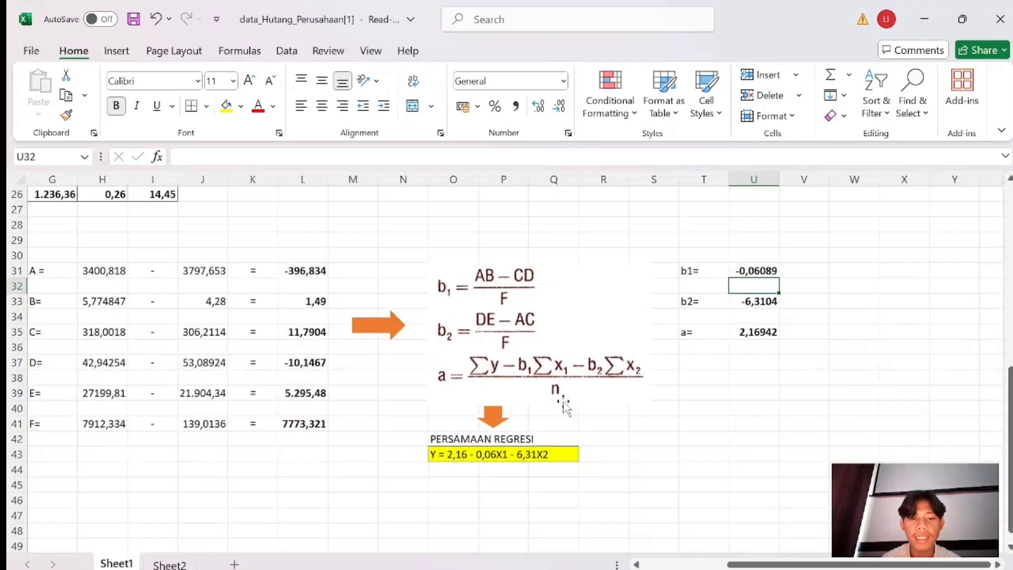
pyautogui.scroll(-2, 560, 394)
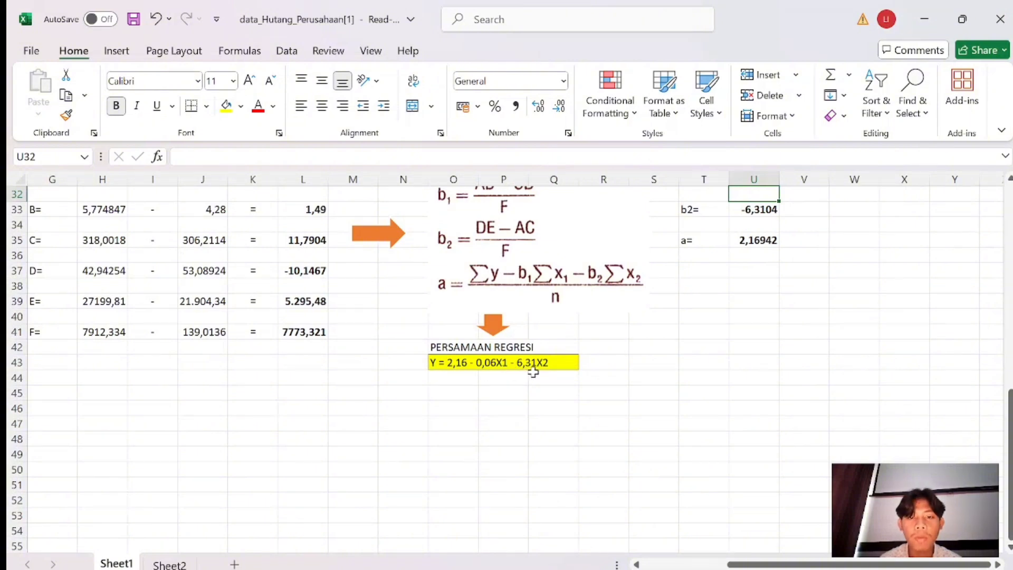
pyautogui.scroll(1, 694, 336)
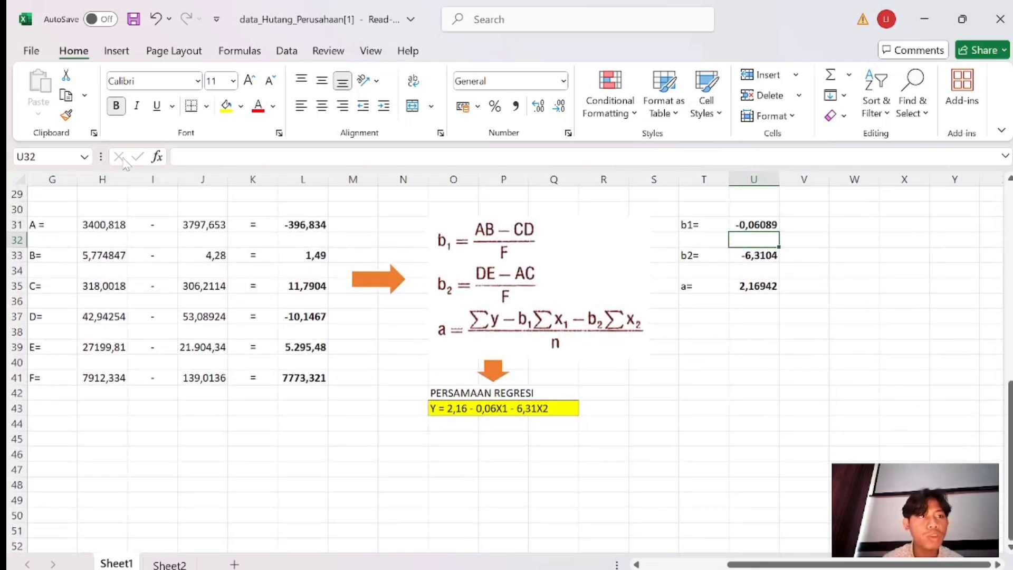
# Make sure the Analysis ToolPak is enabled among the Excel add-ins
pyautogui.click(287, 51)
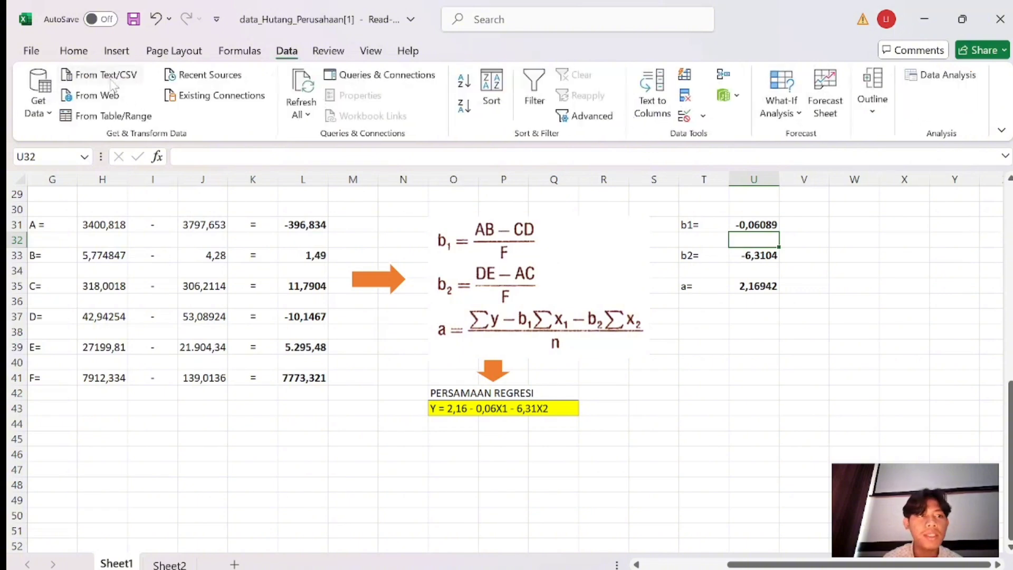
pyautogui.click(31, 51)
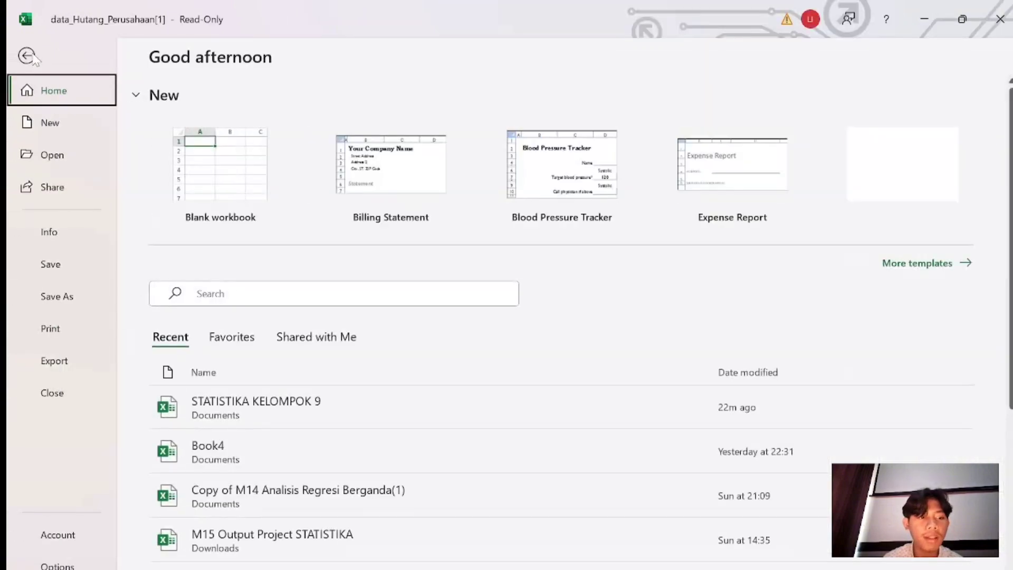
pyautogui.click(52, 564)
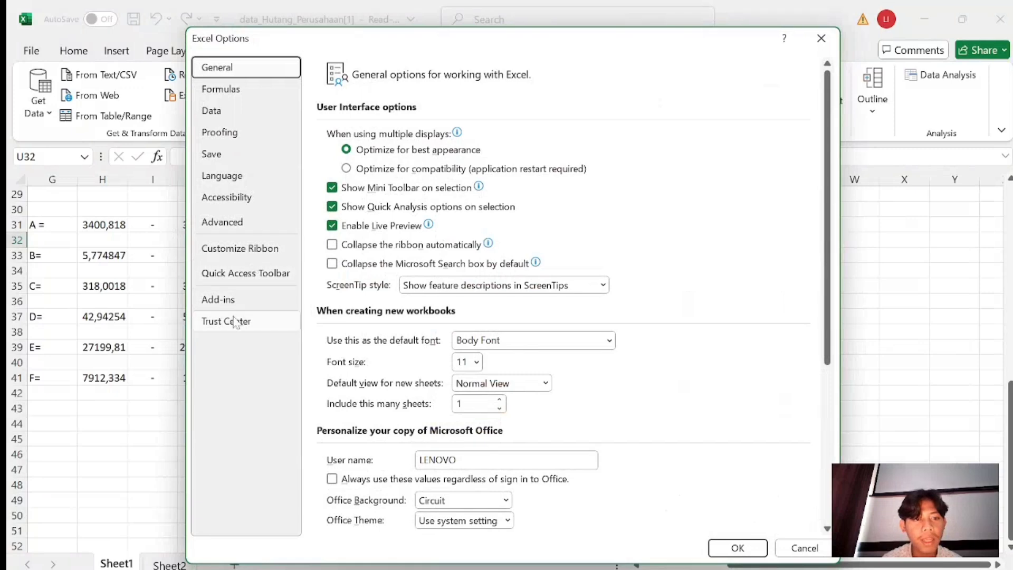
pyautogui.click(241, 303)
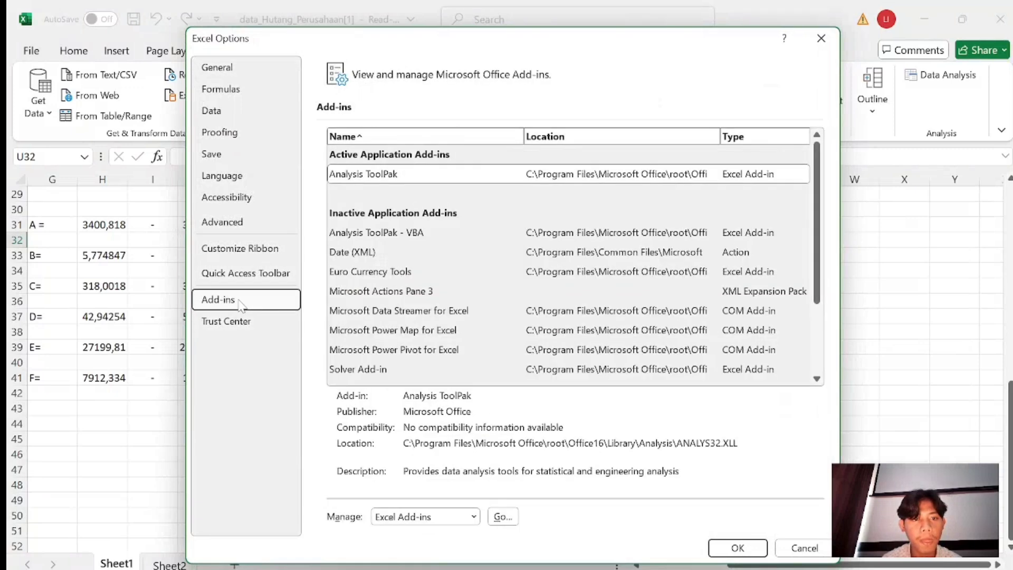
pyautogui.click(430, 178)
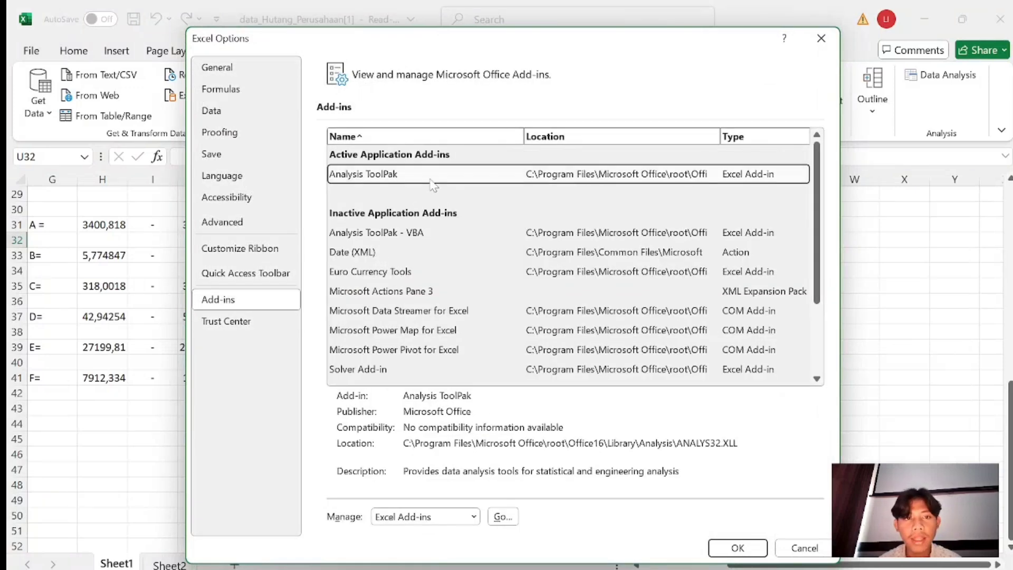
pyautogui.click(503, 516)
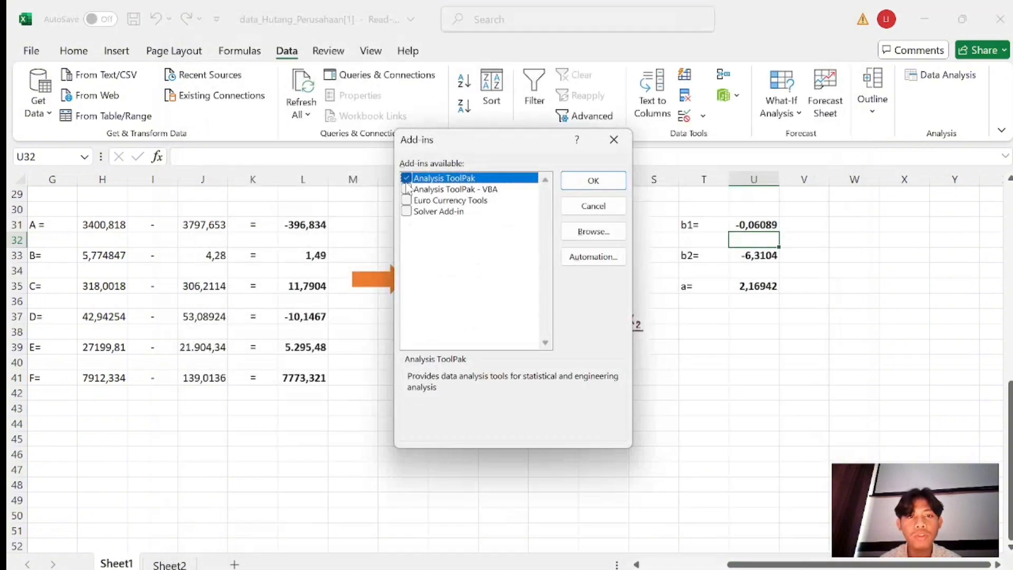
pyautogui.click(605, 181)
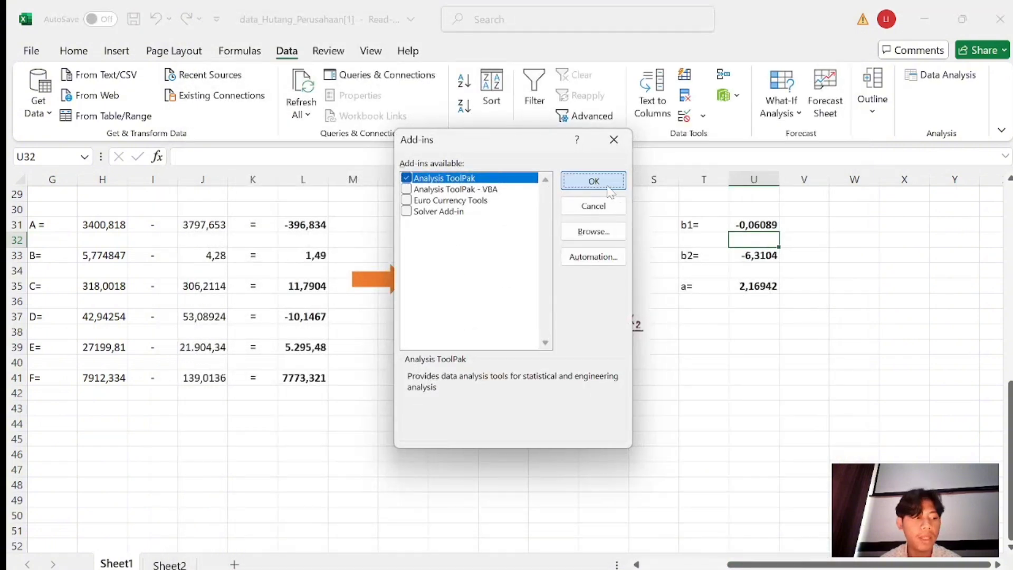
# Start a Regression data analysis with B3:B25, the Y column including its header, as the Y range
pyautogui.click(930, 76)
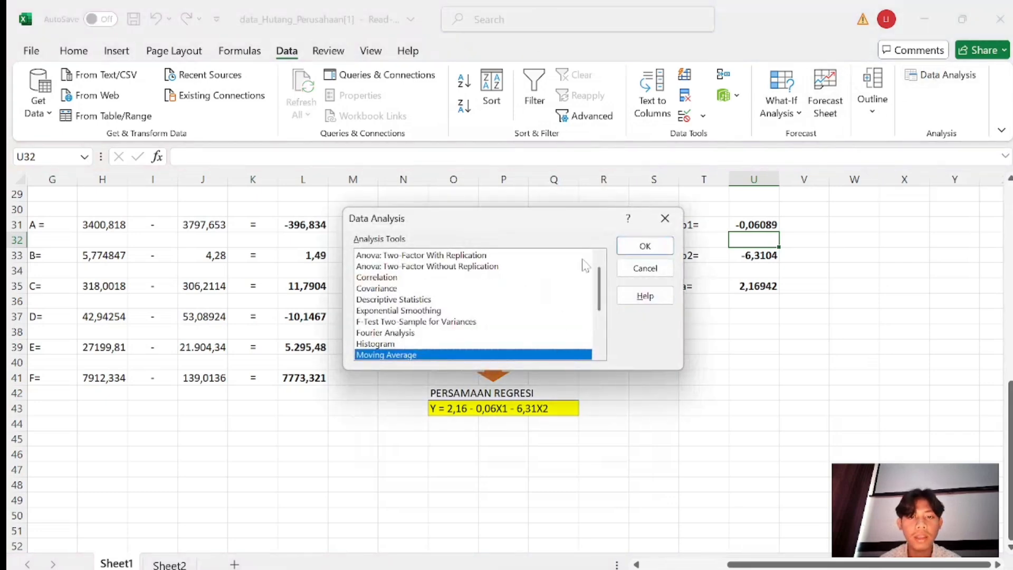
pyautogui.moveTo(600, 288); pyautogui.dragTo(600, 310)
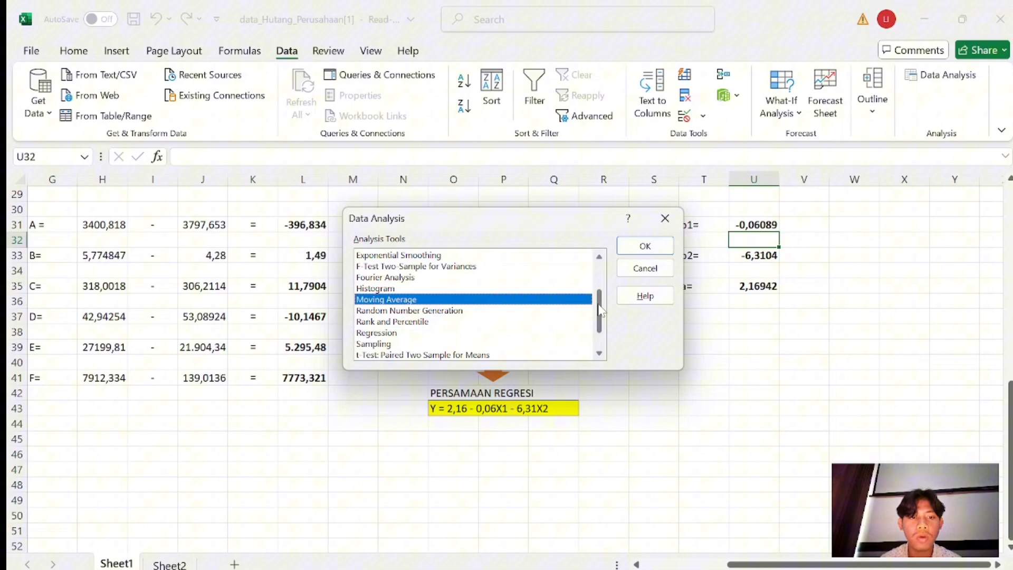
pyautogui.click(375, 334)
pyautogui.click(646, 246)
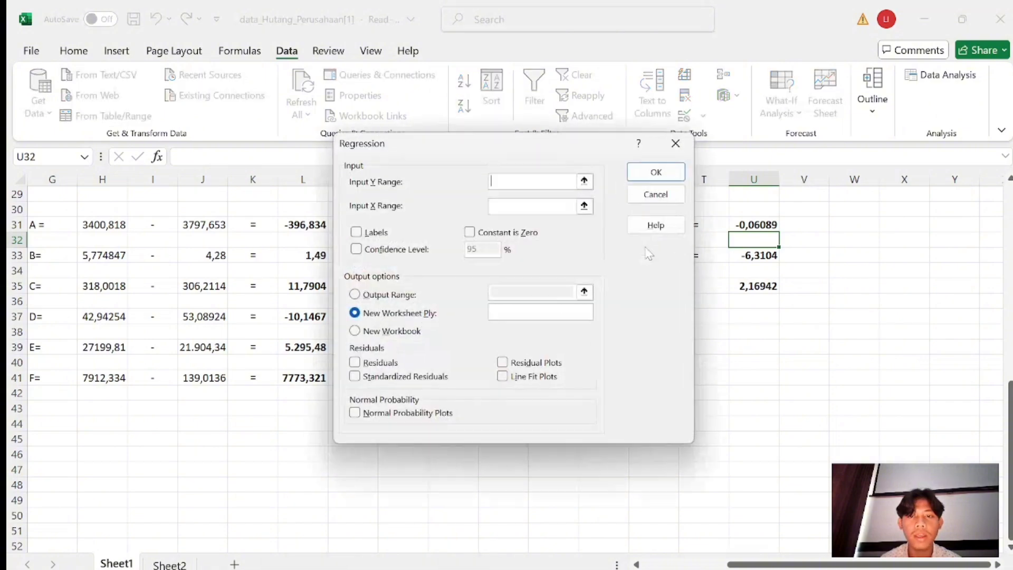
pyautogui.scroll(10, 289, 340)
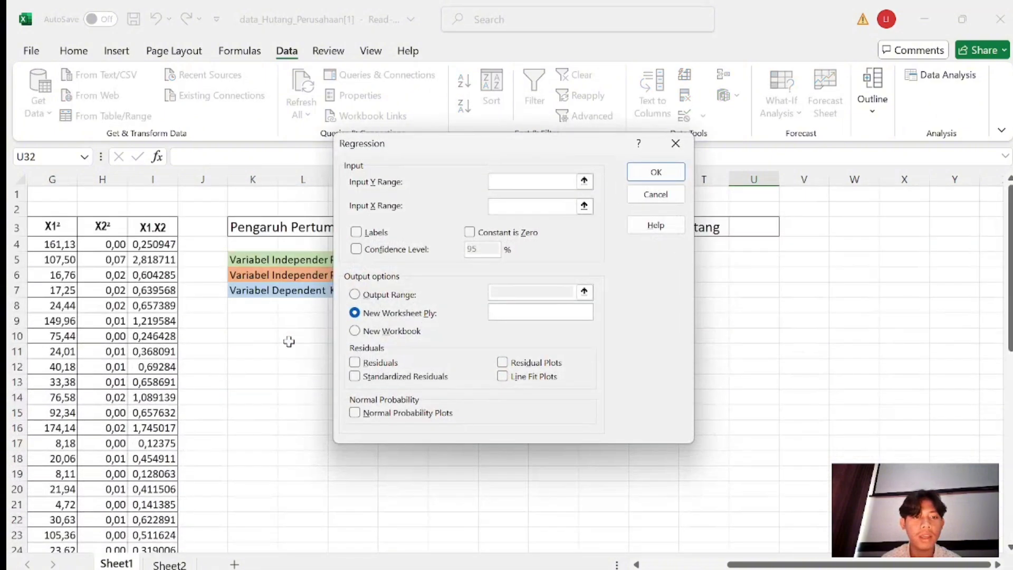
pyautogui.hscroll(-3, 114, 373)
pyautogui.scroll(-1, 137, 376)
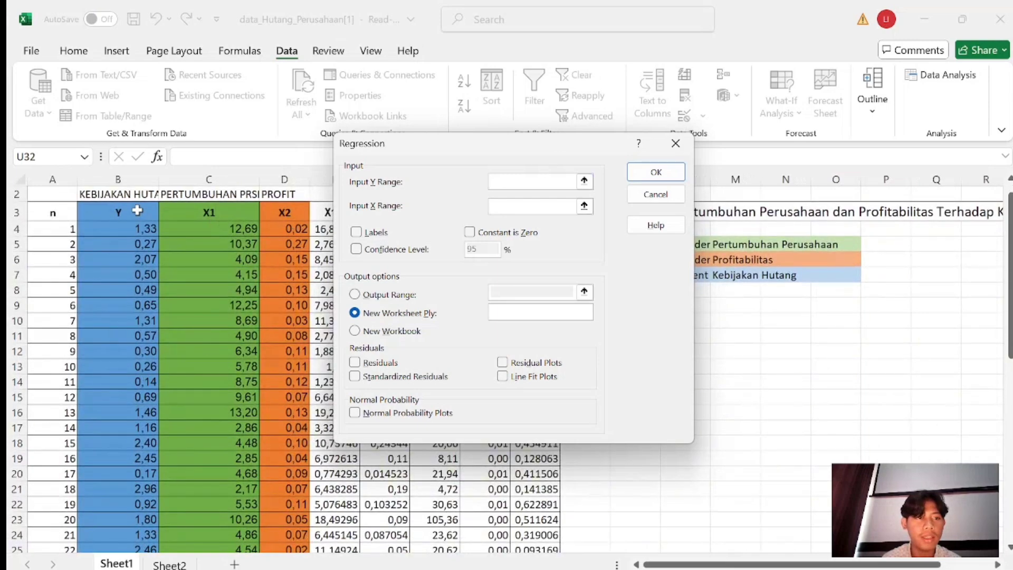
pyautogui.moveTo(137, 211); pyautogui.dragTo(120, 503)
# Set the X range to C3:D25, treat the first row as labels, and run the regression to a new worksheet
pyautogui.click(530, 206)
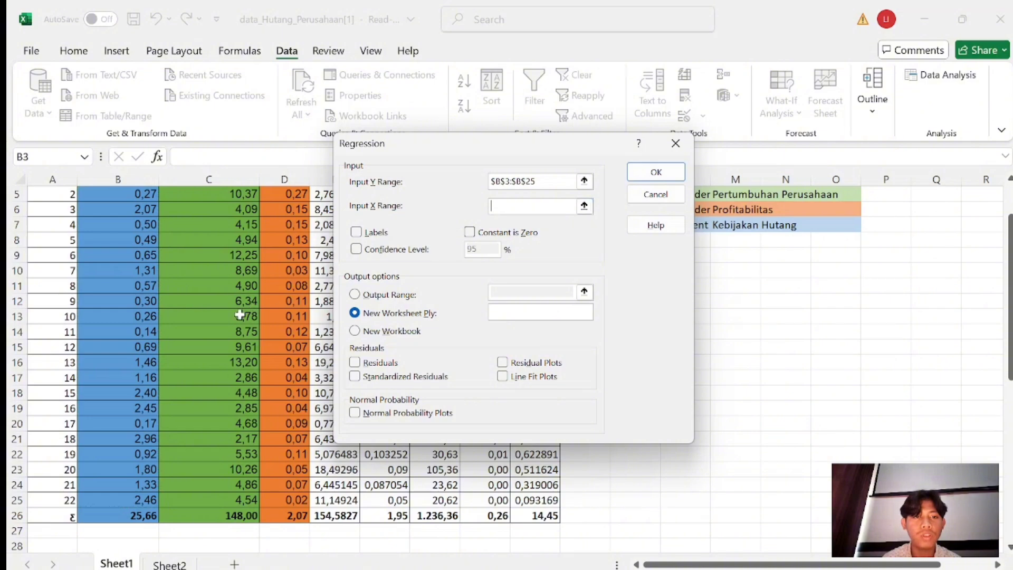
pyautogui.scroll(2, 240, 315)
pyautogui.moveTo(221, 232); pyautogui.dragTo(279, 517)
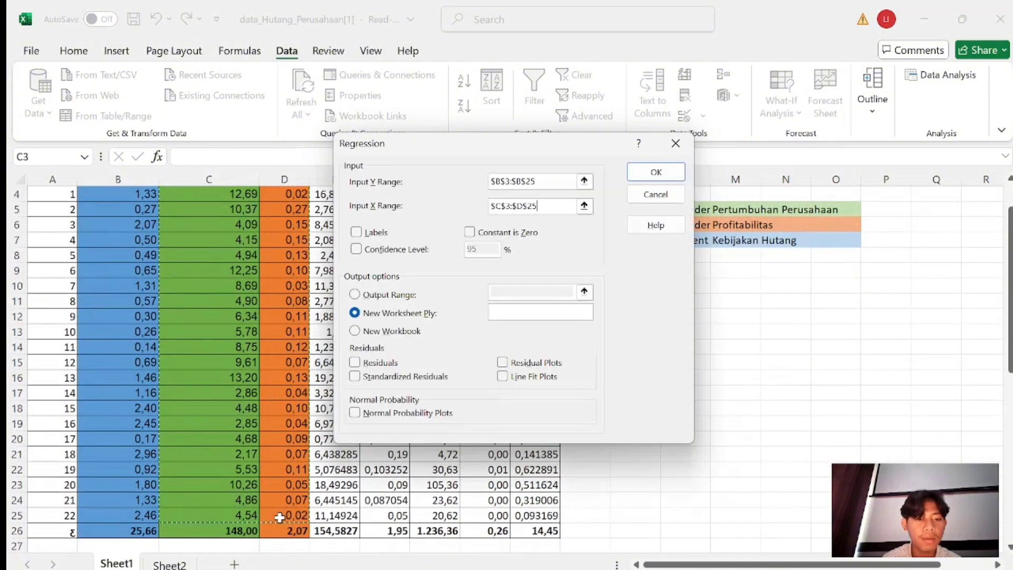
pyautogui.click(356, 232)
pyautogui.click(654, 172)
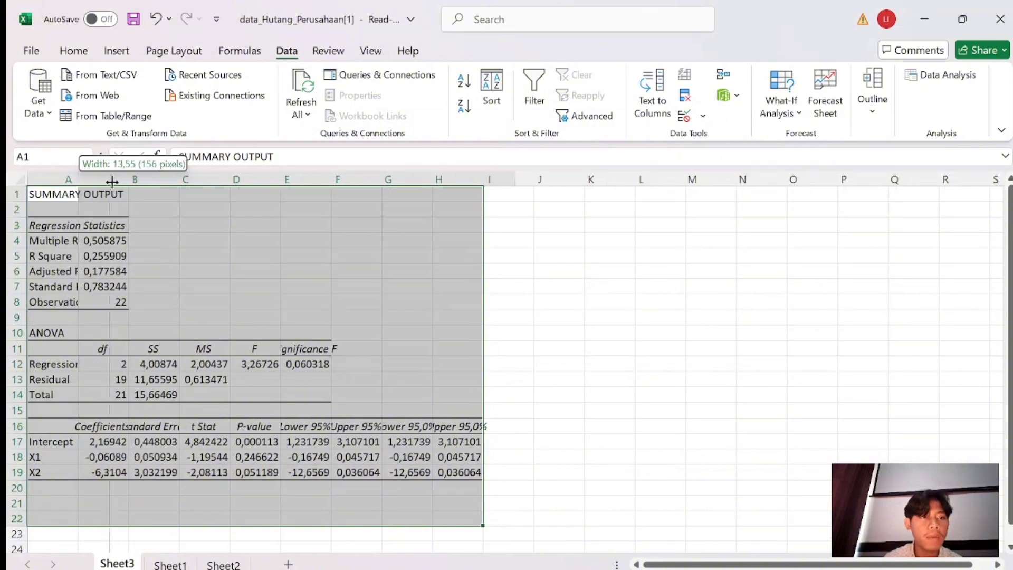
# Widen columns A and B of the regression output so their row labels and values fit
pyautogui.doubleClick(78, 179)
pyautogui.moveTo(174, 179); pyautogui.dragTo(191, 180)
pyautogui.scroll(-2, 191, 299)
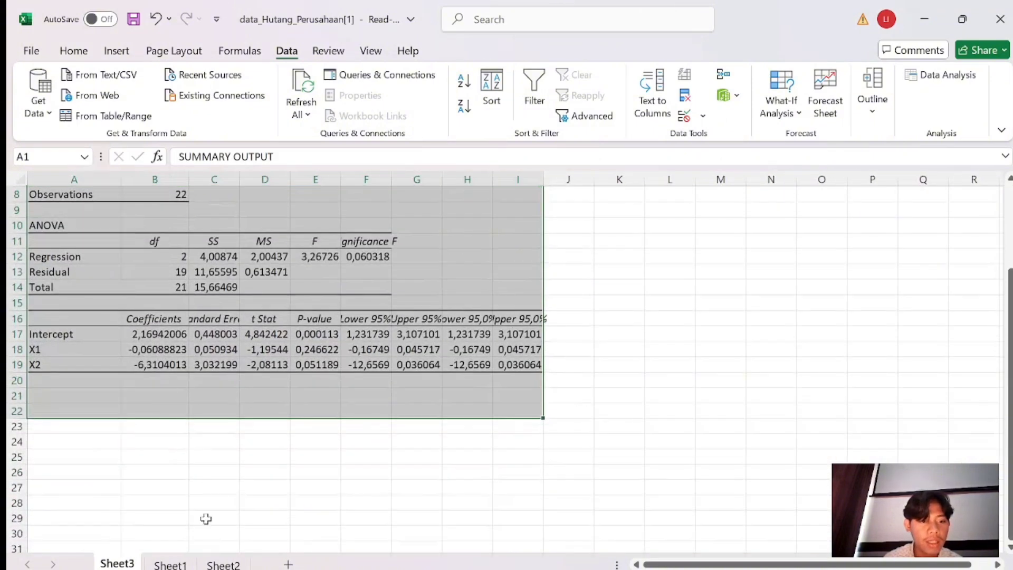
# Compare the manually calculated b1, b2 and a values on Sheet1 with the regression coefficients on Sheet3
pyautogui.click(170, 564)
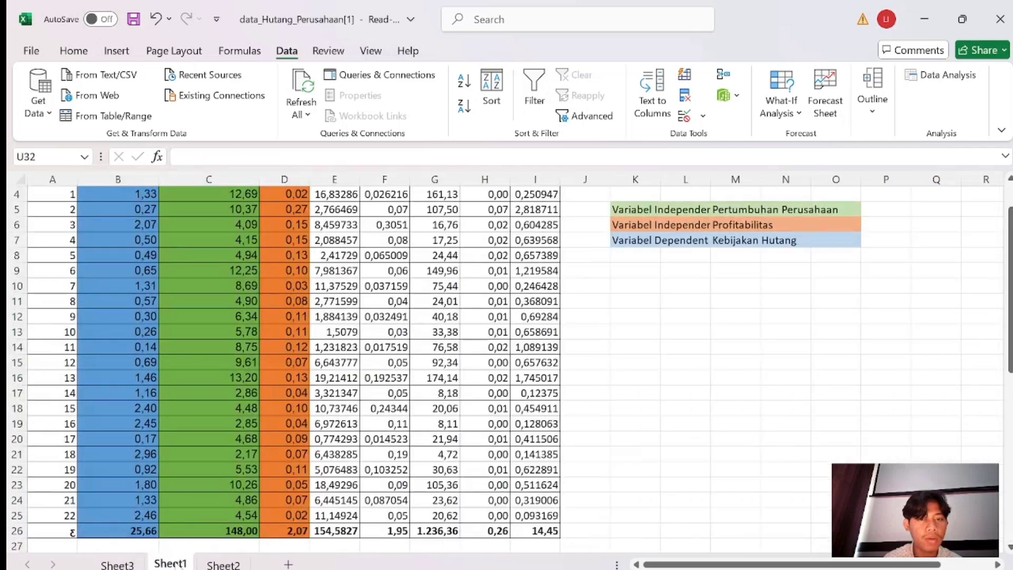
pyautogui.scroll(-8, 838, 375)
pyautogui.hscroll(3, 838, 374)
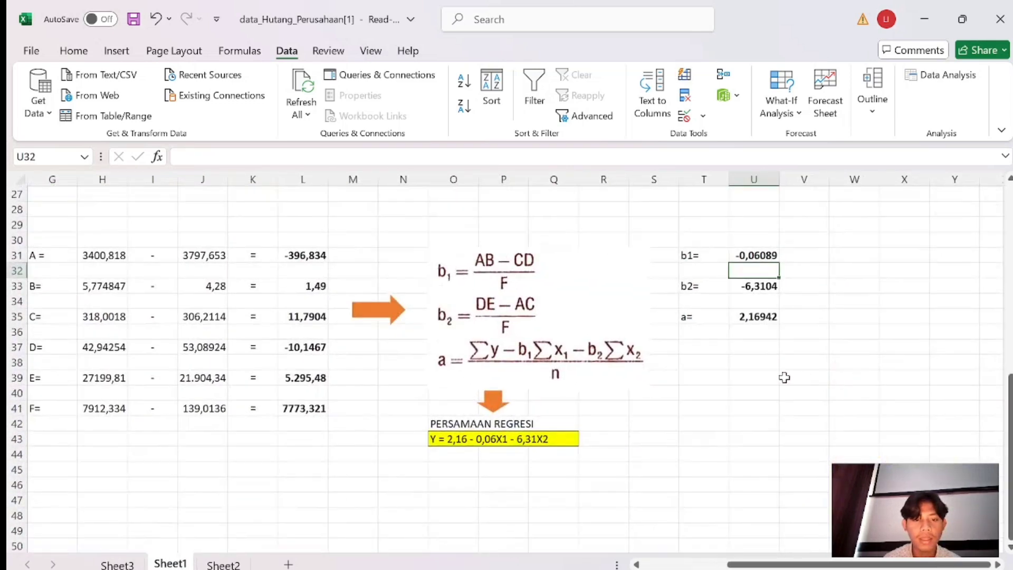
pyautogui.scroll(-1, 783, 376)
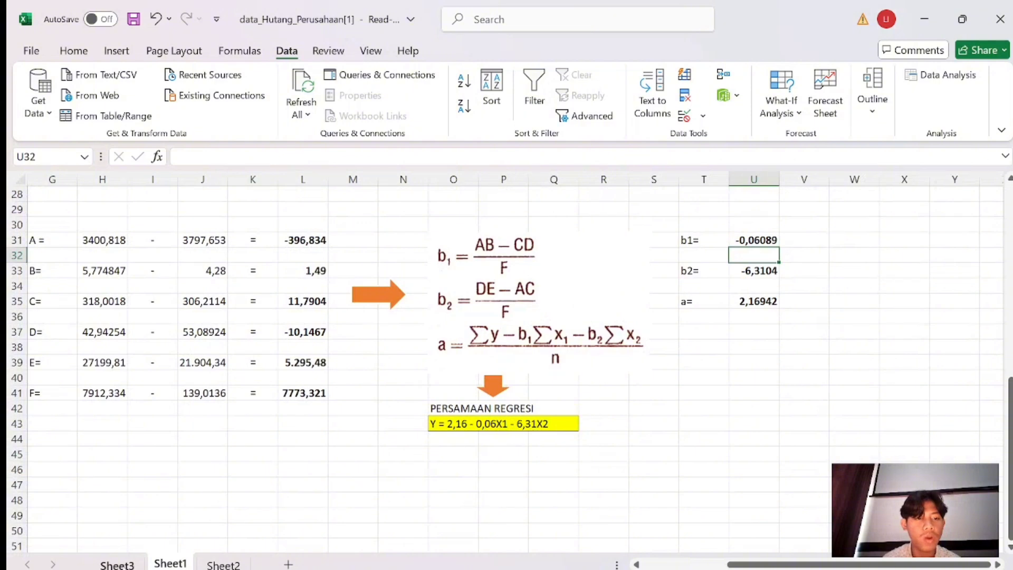
pyautogui.click(117, 564)
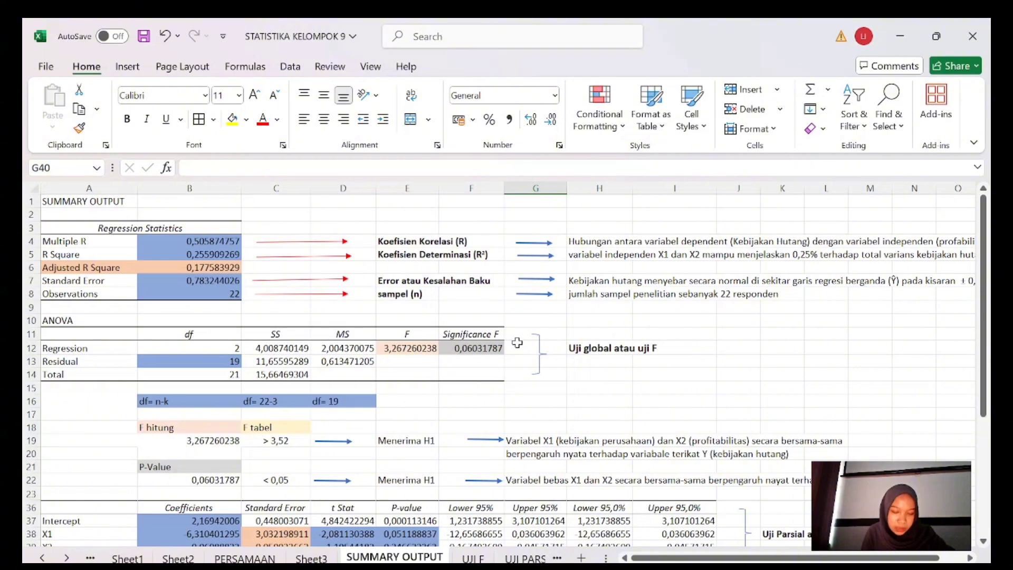
# Review the regression statistics, ANOVA and coefficient results with their written interpretations on the SUMMARY OUTPUT sheet
pyautogui.scroll(-5, 518, 332)
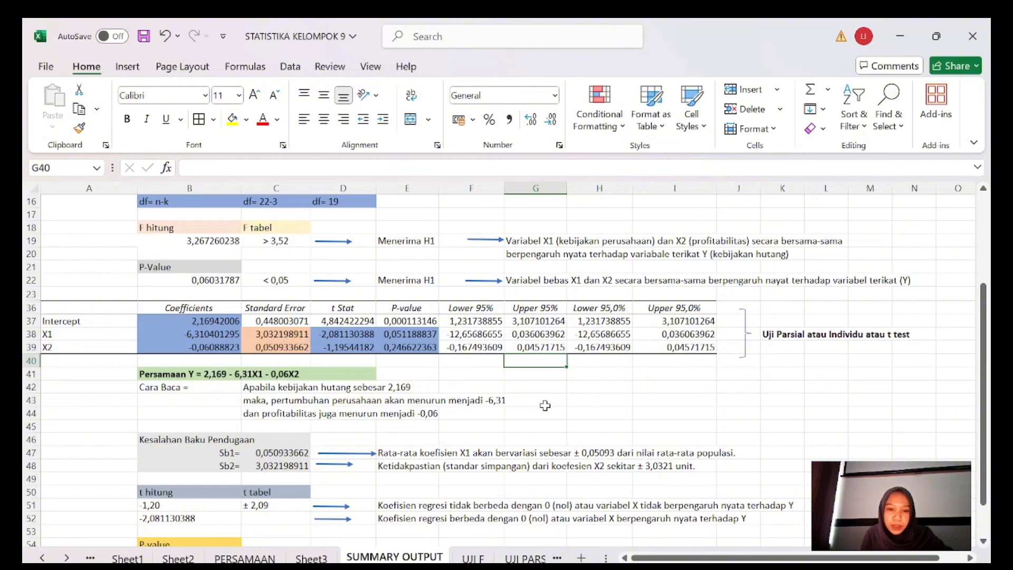
pyautogui.scroll(5, 488, 394)
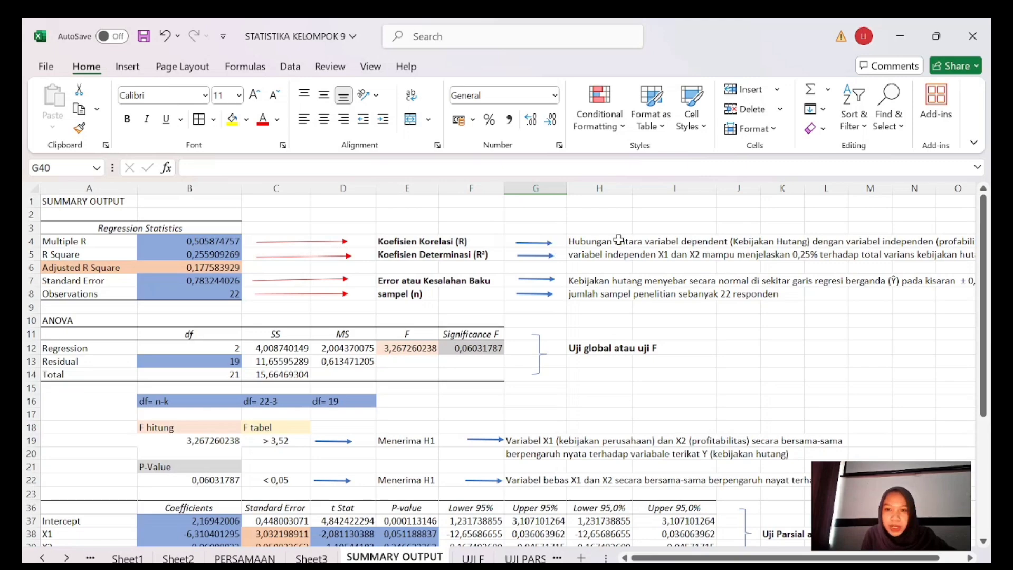
pyautogui.hscroll(3, 568, 283)
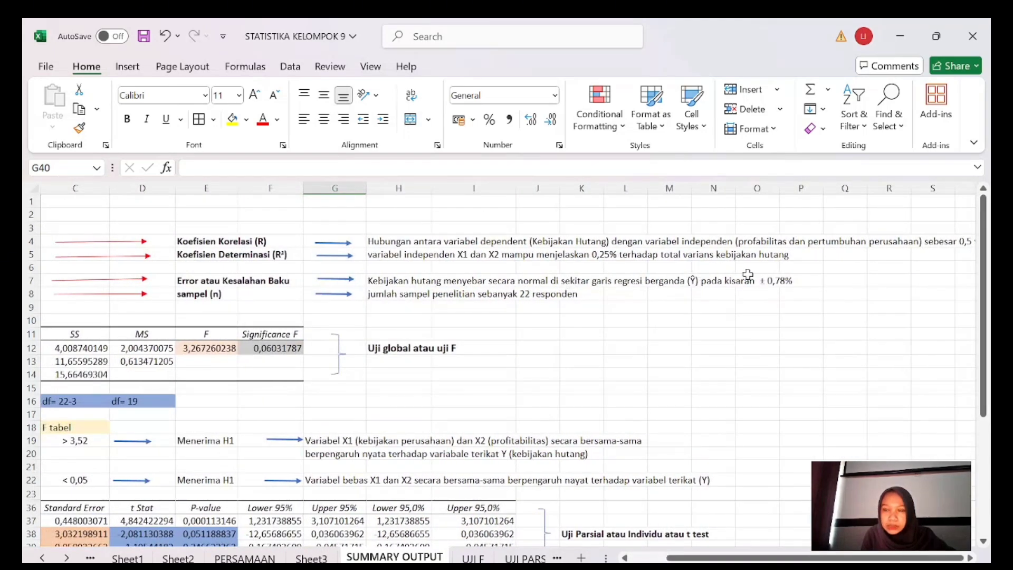
pyautogui.hscroll(3, 792, 264)
pyautogui.hscroll(3, 792, 264)
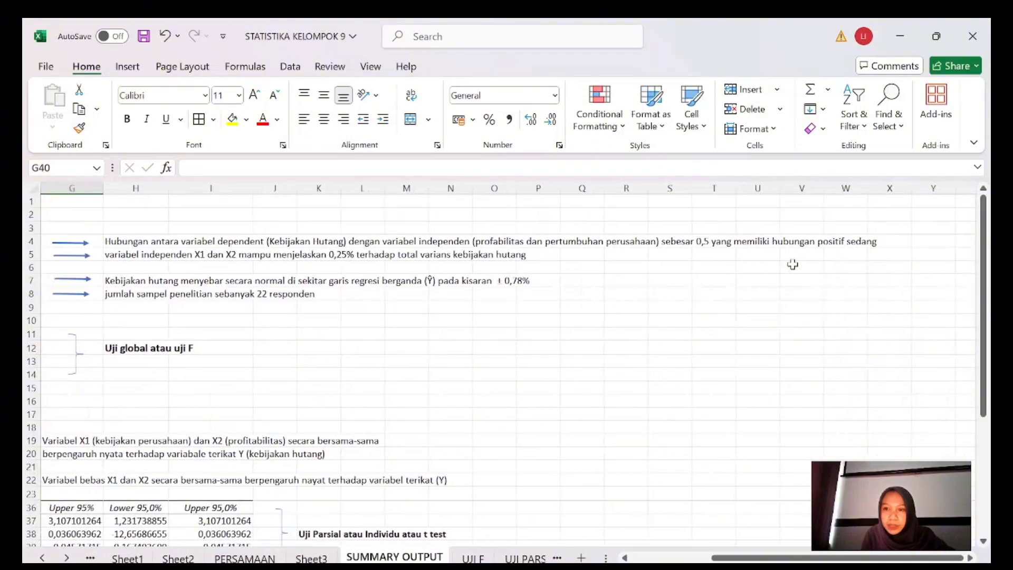
pyautogui.hscroll(-2, 792, 265)
pyautogui.hscroll(-5, 792, 264)
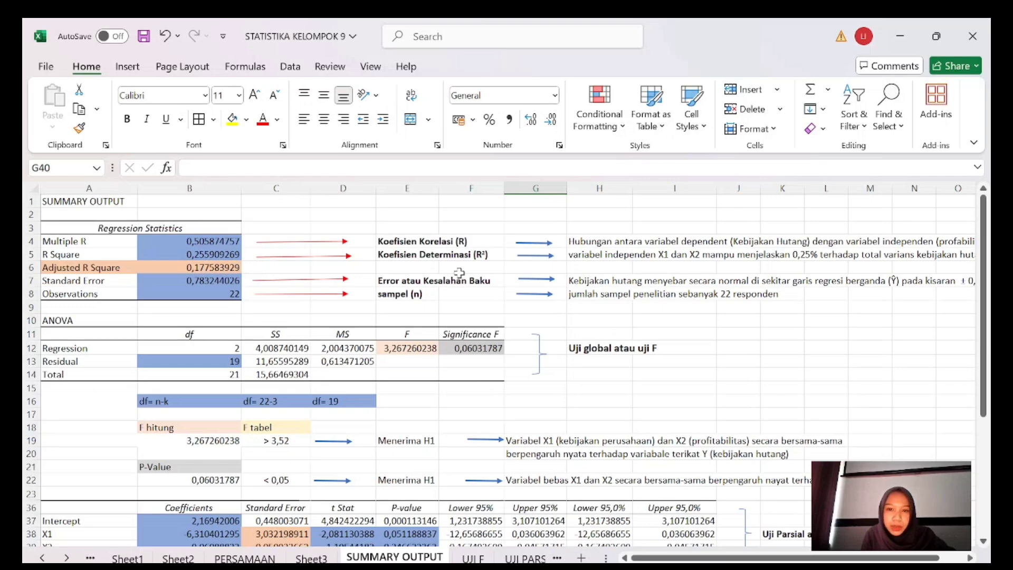
pyautogui.hscroll(2, 529, 270)
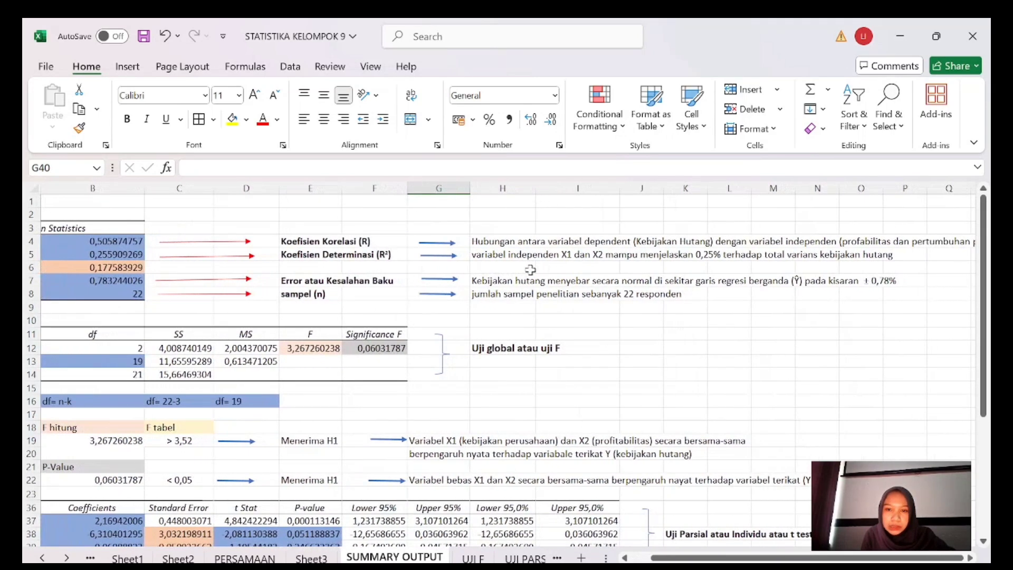
pyautogui.hscroll(2, 530, 269)
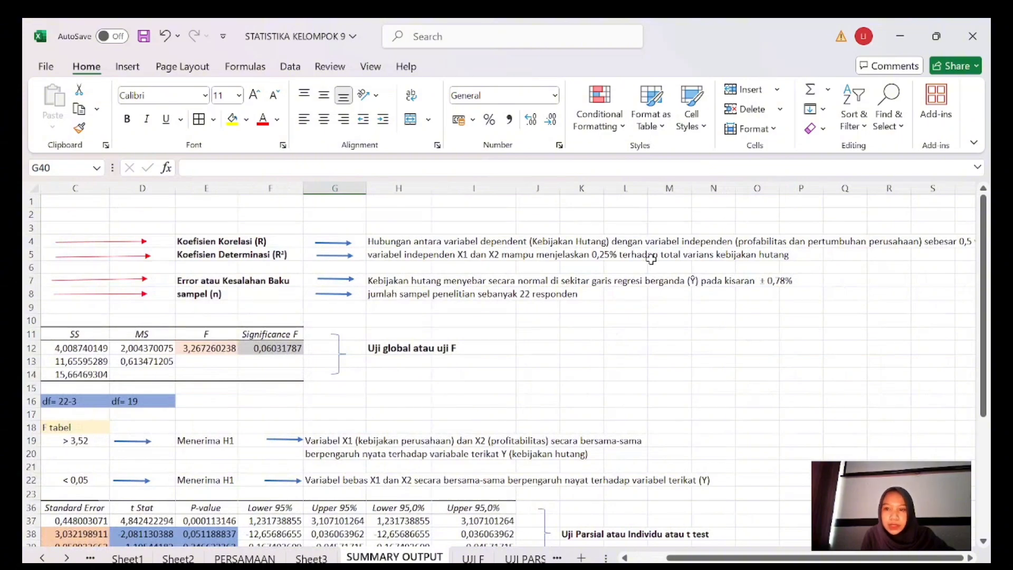
pyautogui.hscroll(-4, 534, 274)
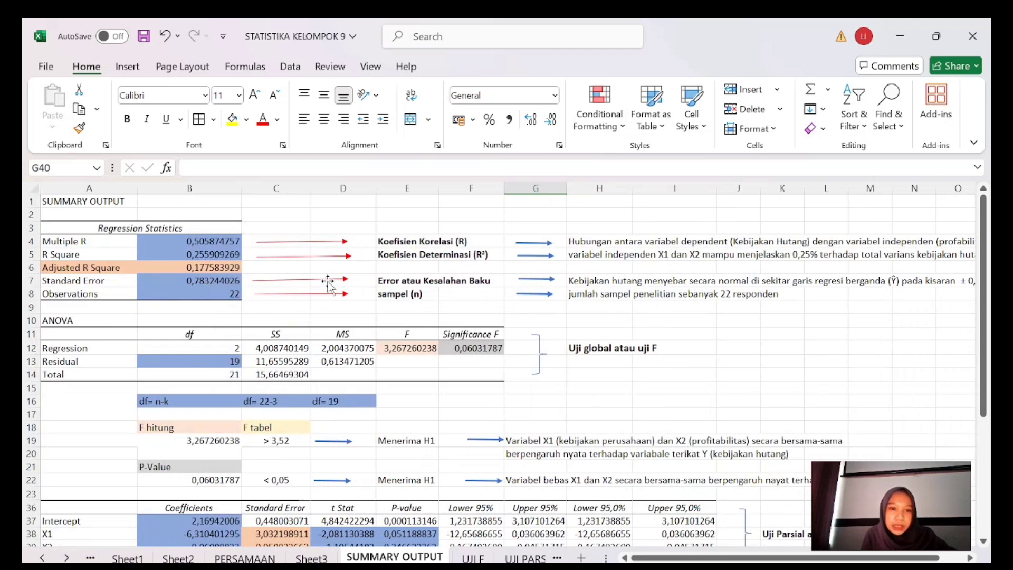
pyautogui.hscroll(2, 509, 311)
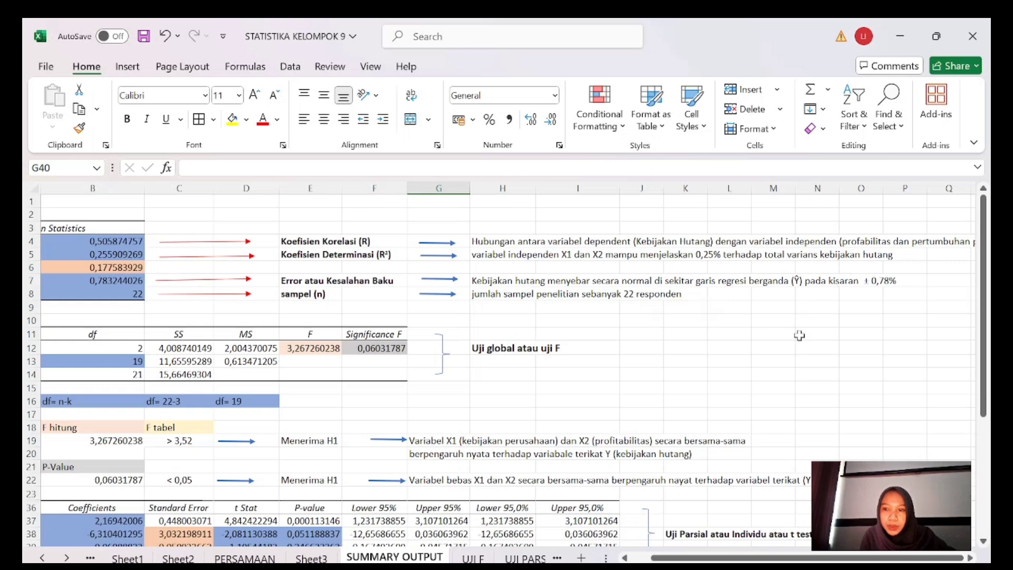
pyautogui.hscroll(-2, 780, 335)
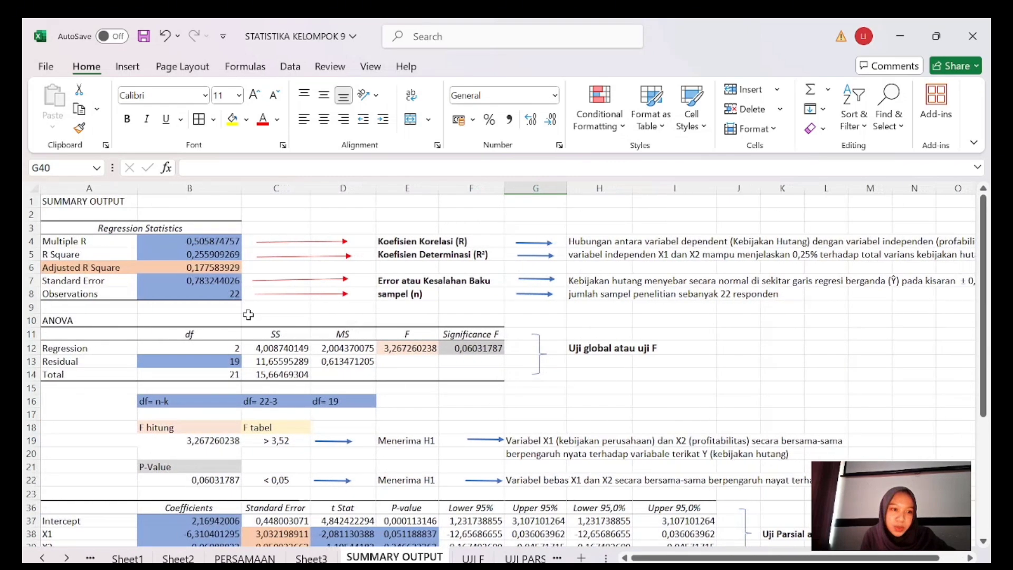
pyautogui.scroll(-8, 450, 328)
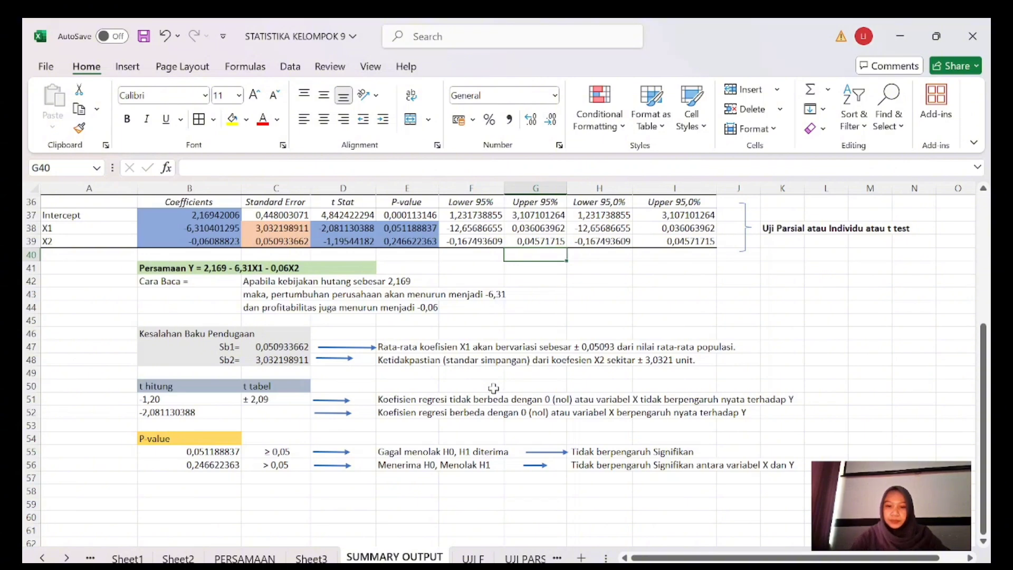
# Review the global F test on the UJI F sheet, from the hypotheses through the F calculation and P-value to the decision
pyautogui.hotkey('ctrl', 'pagedown')
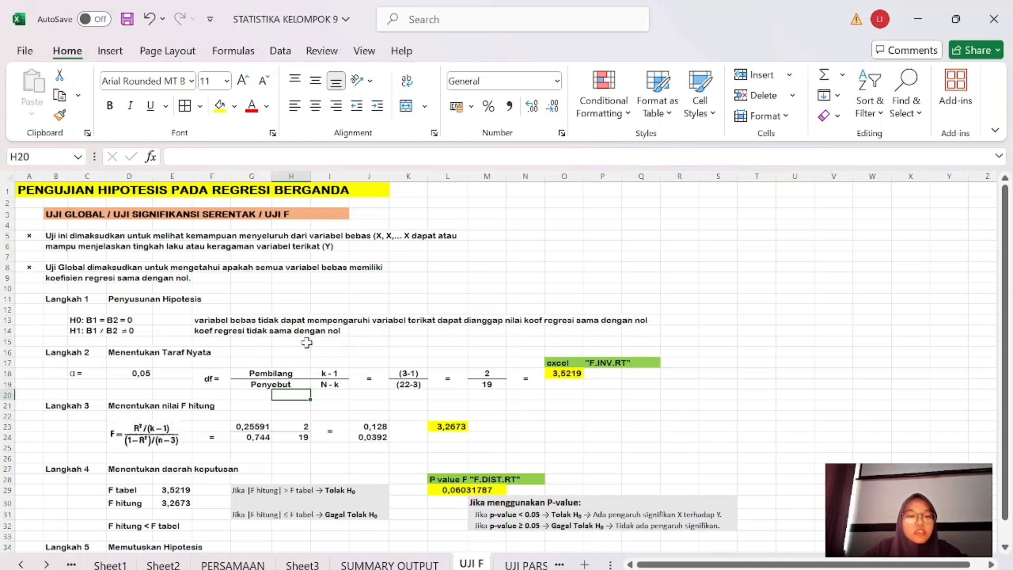
pyautogui.scroll(-2, 218, 380)
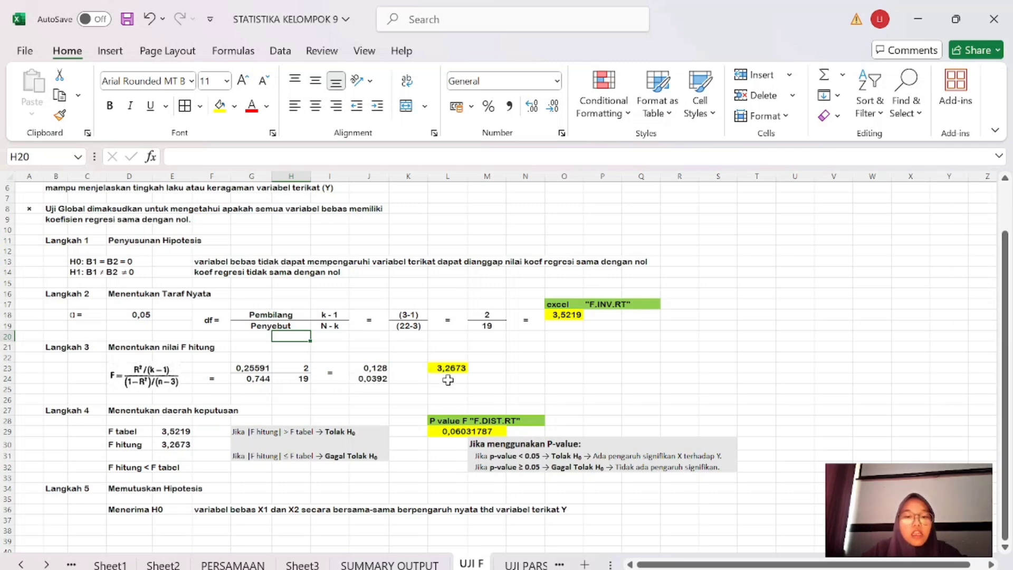
pyautogui.scroll(-2, 453, 378)
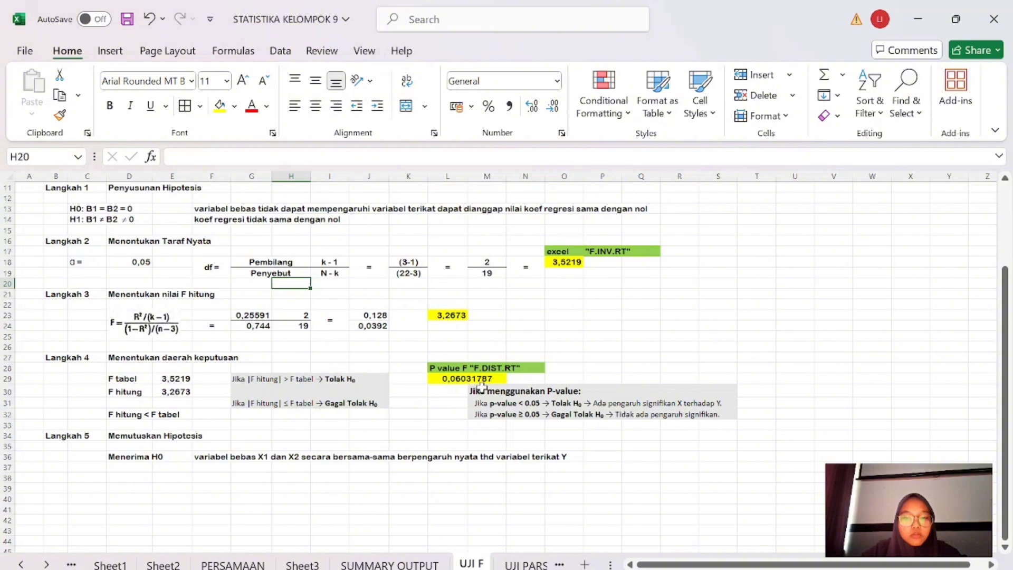
pyautogui.scroll(-2, 483, 387)
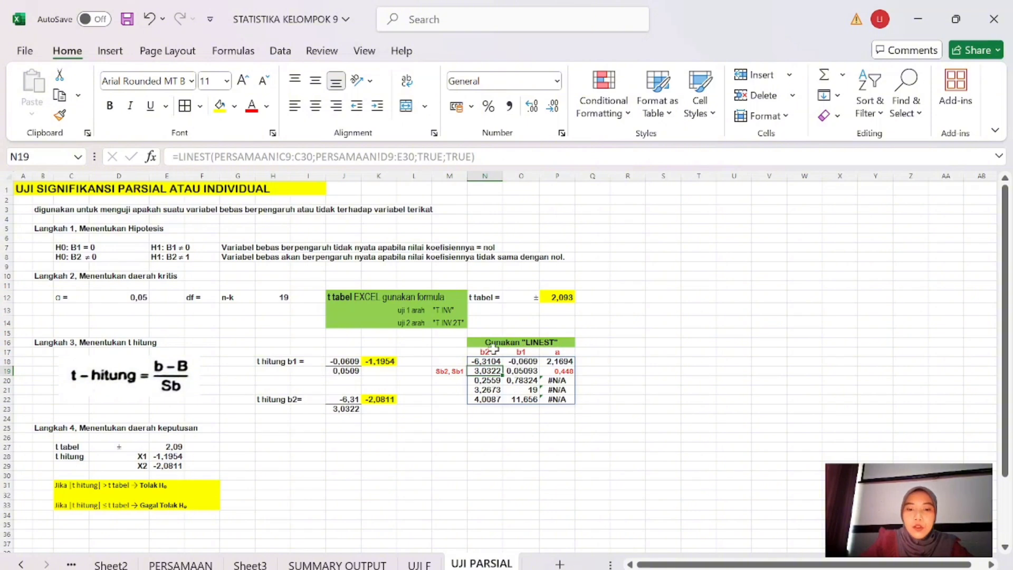
# Inspect the LINEST formula behind b1 on the UJI PARSIAL sheet and check its Y, X1 and X2 source data on PERSAMAAN
pyautogui.click(517, 362)
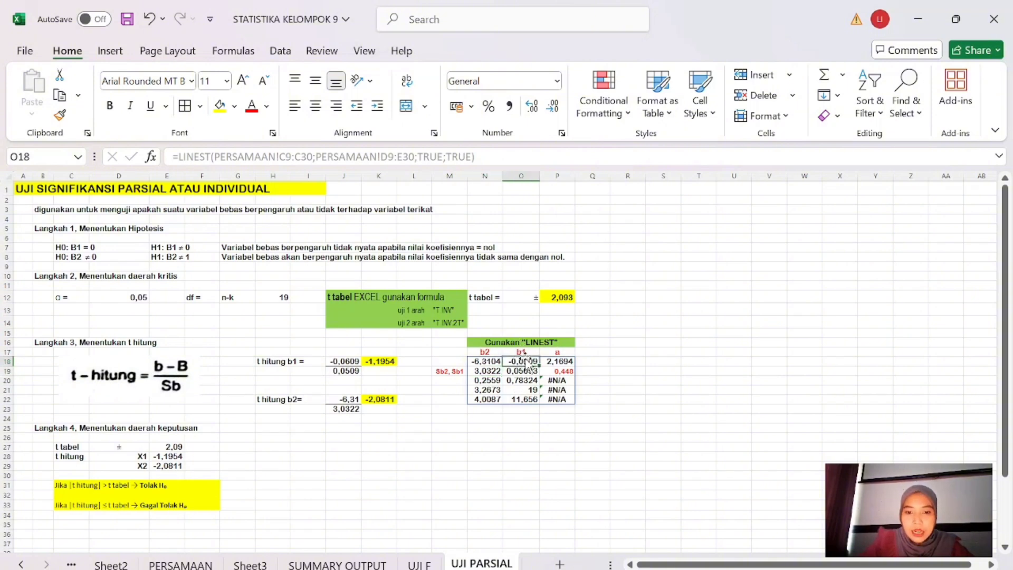
pyautogui.click(185, 564)
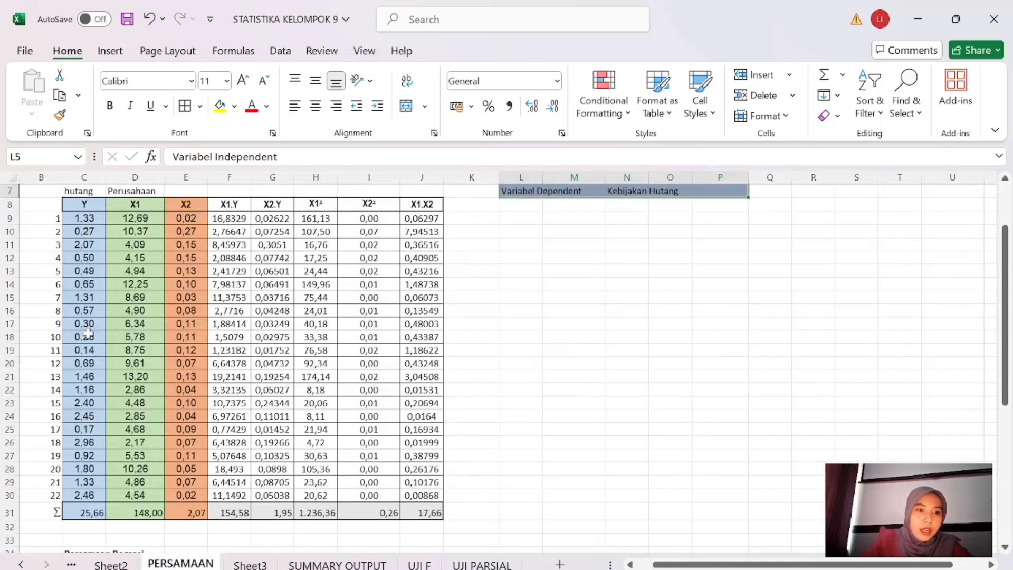
pyautogui.click(481, 563)
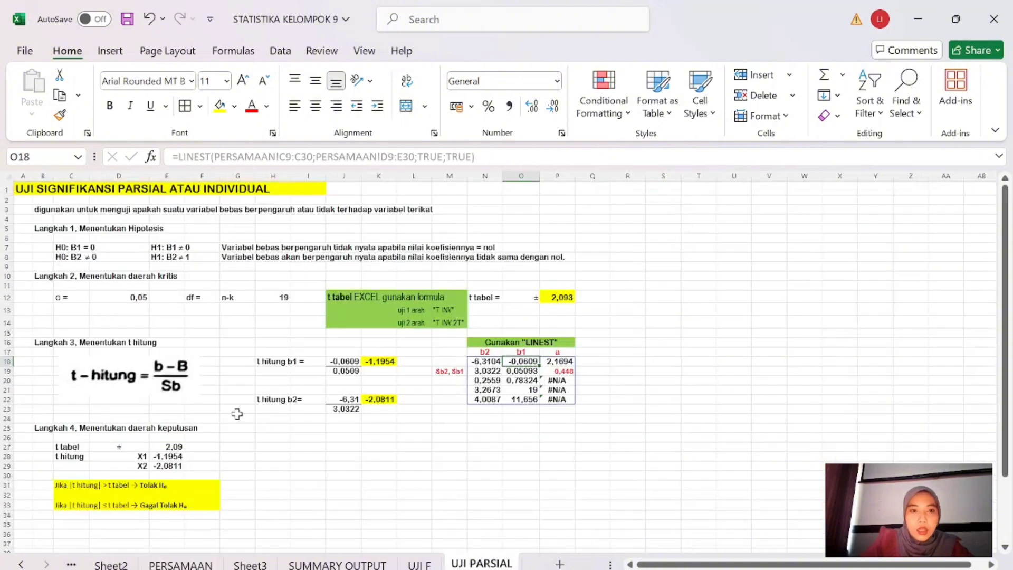
pyautogui.click(181, 563)
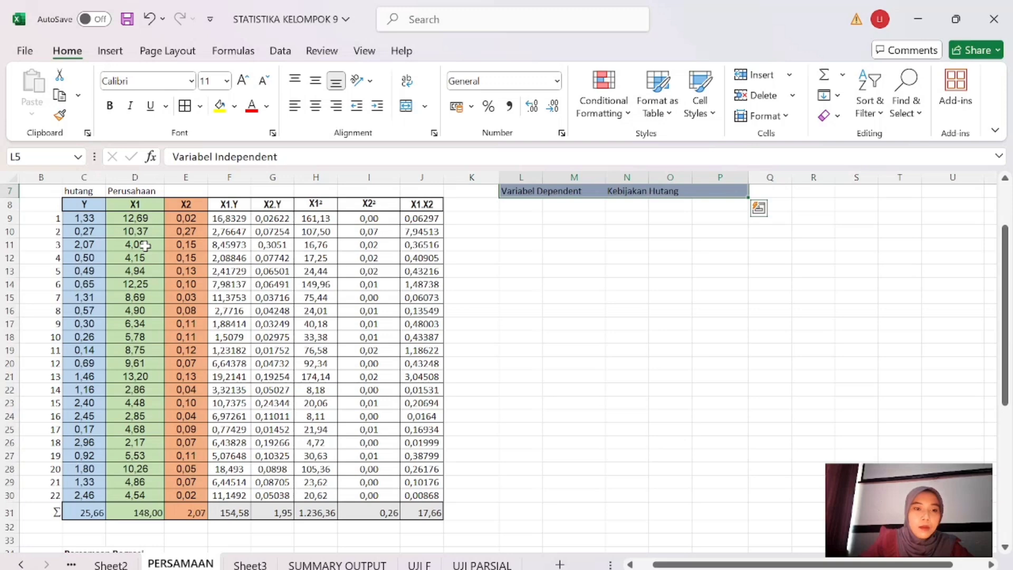
pyautogui.press('Escape')
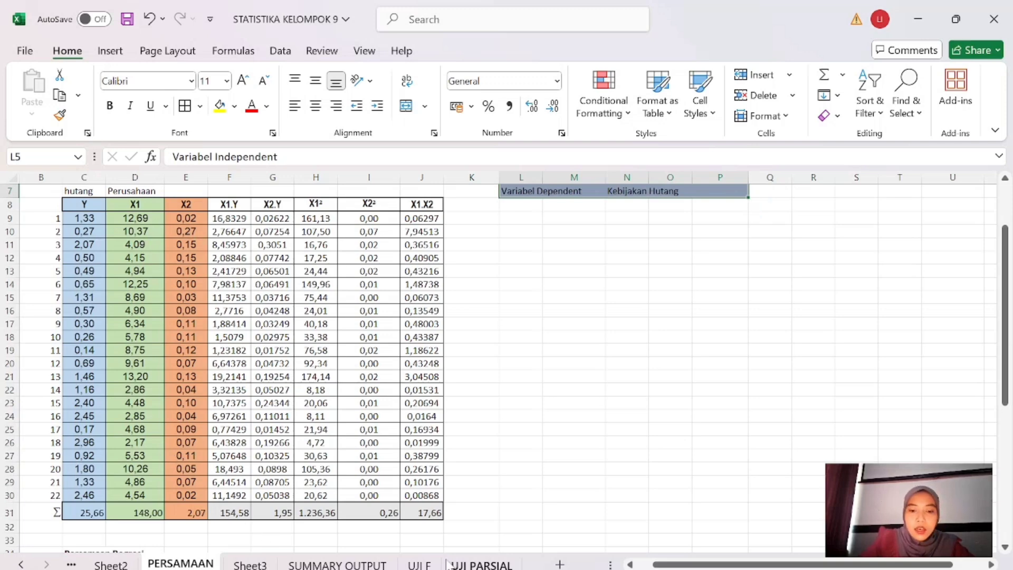
pyautogui.click(472, 563)
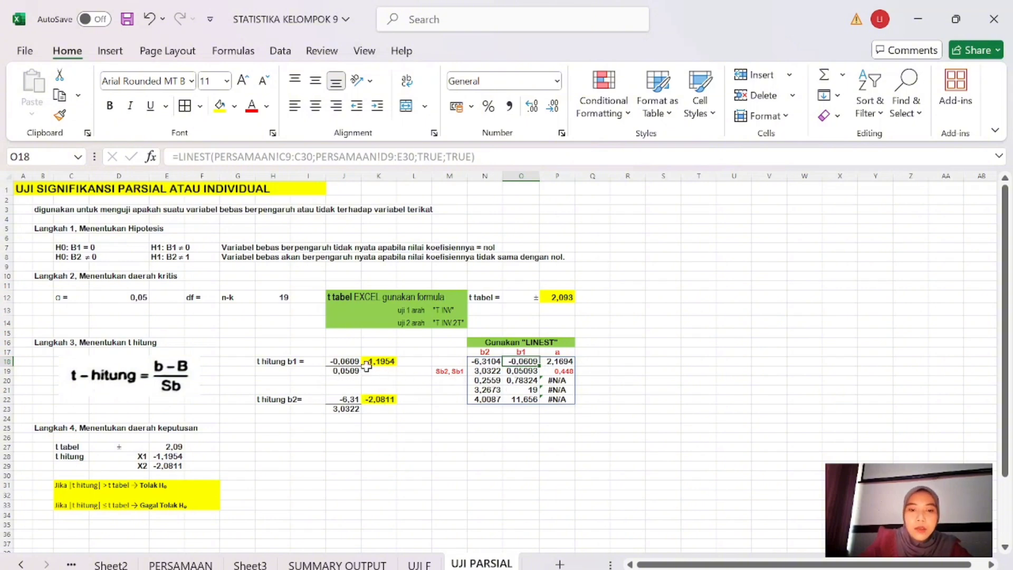
# Review the calculated t values for b1 and b2, the decision criteria and the Langkah 5 conclusions on UJI PARSIAL
pyautogui.moveTo(381, 364); pyautogui.dragTo(261, 400)
pyautogui.click(272, 390)
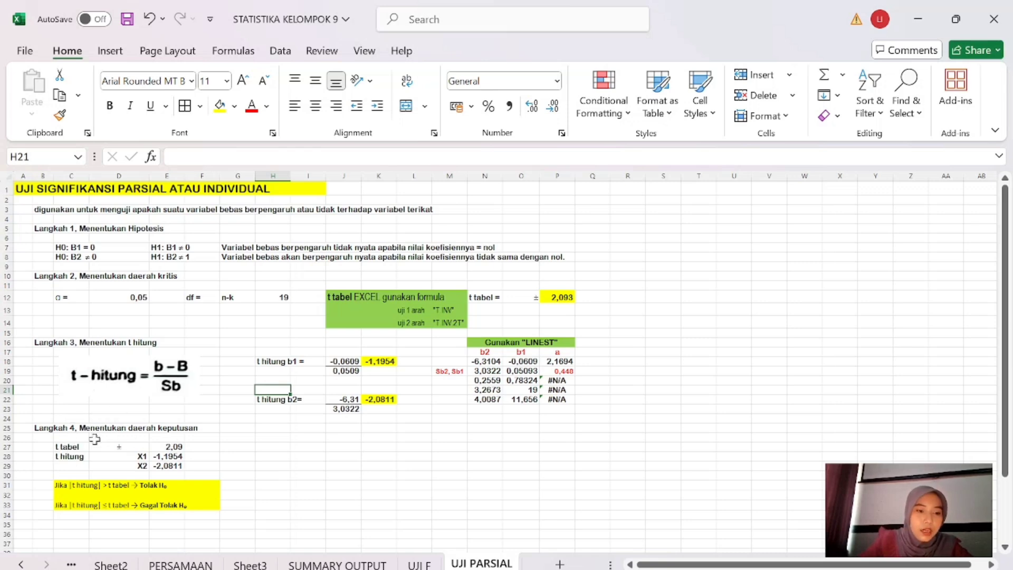
pyautogui.scroll(-2, 74, 451)
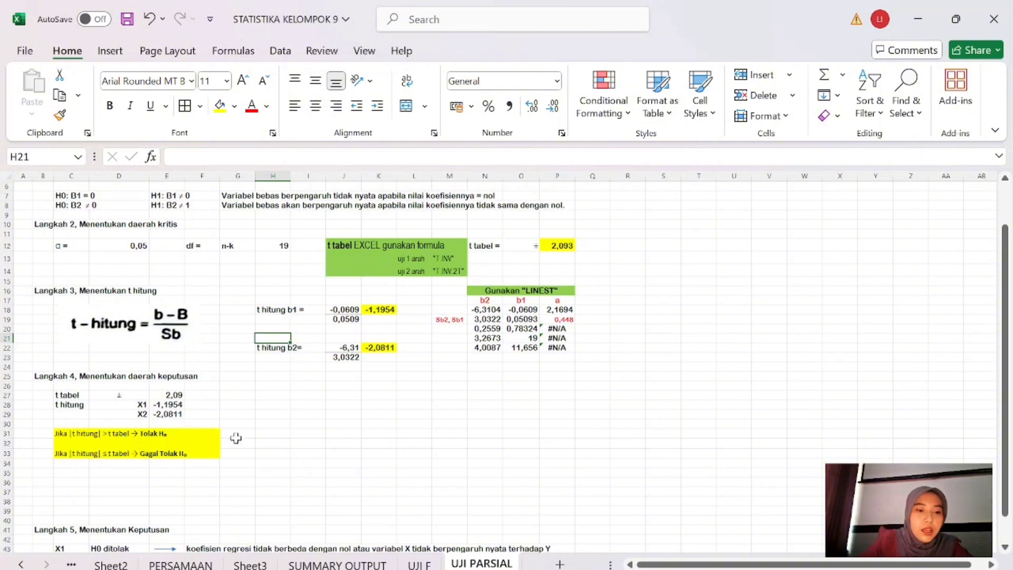
pyautogui.scroll(-6, 142, 469)
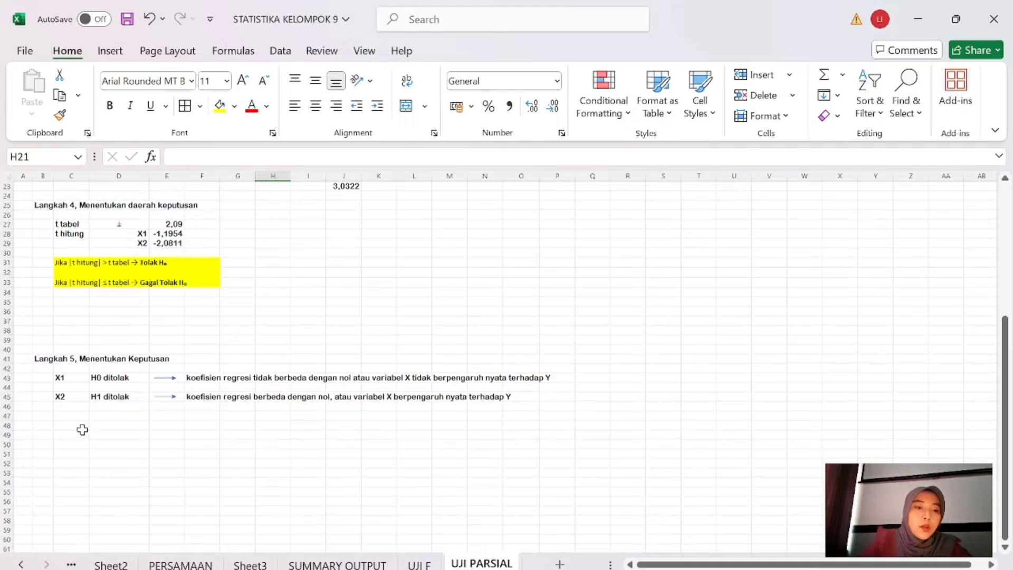